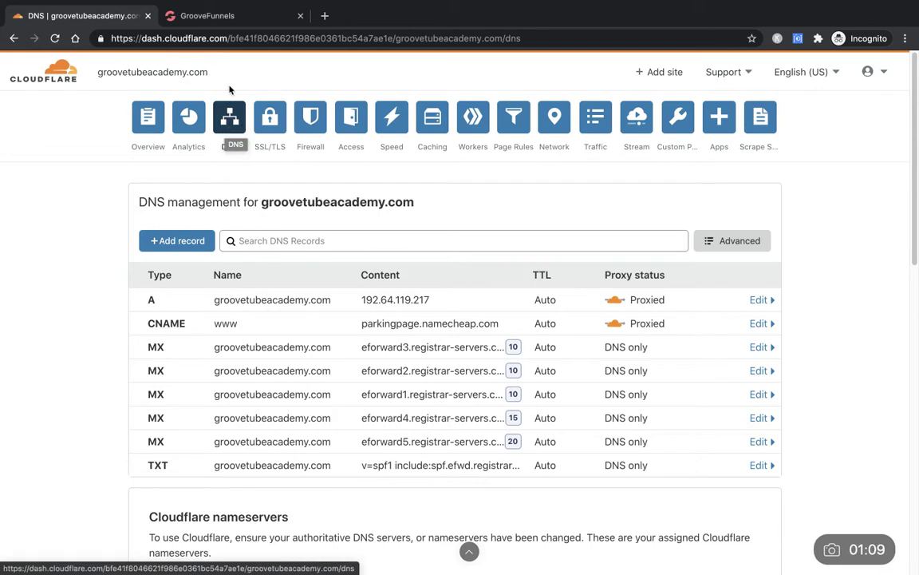
# Copy the publishing host host10.groovepages.com from GrooveFunnels Template Settings, then return to Cloudflare DNS
pyautogui.click(214, 18)
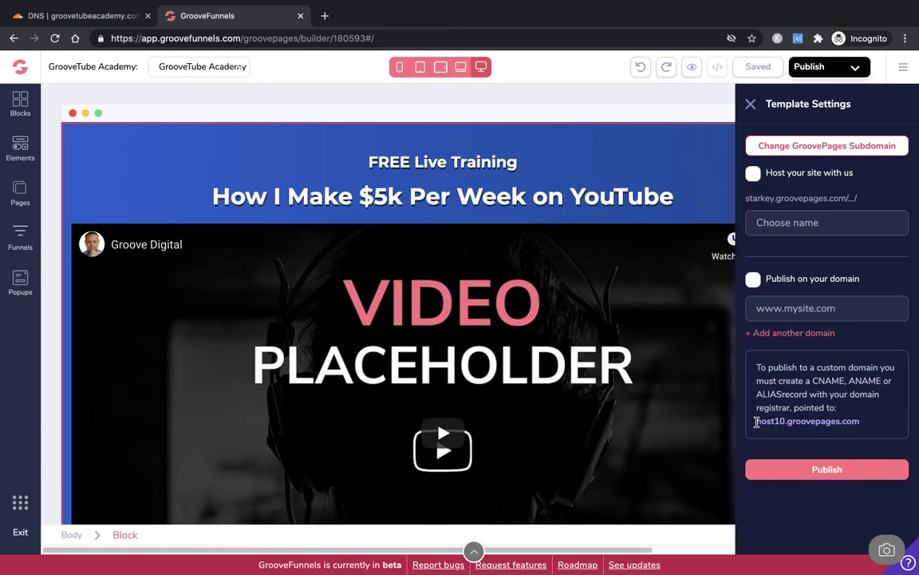
pyautogui.moveTo(757, 422); pyautogui.dragTo(862, 423)
pyautogui.press('super+c')
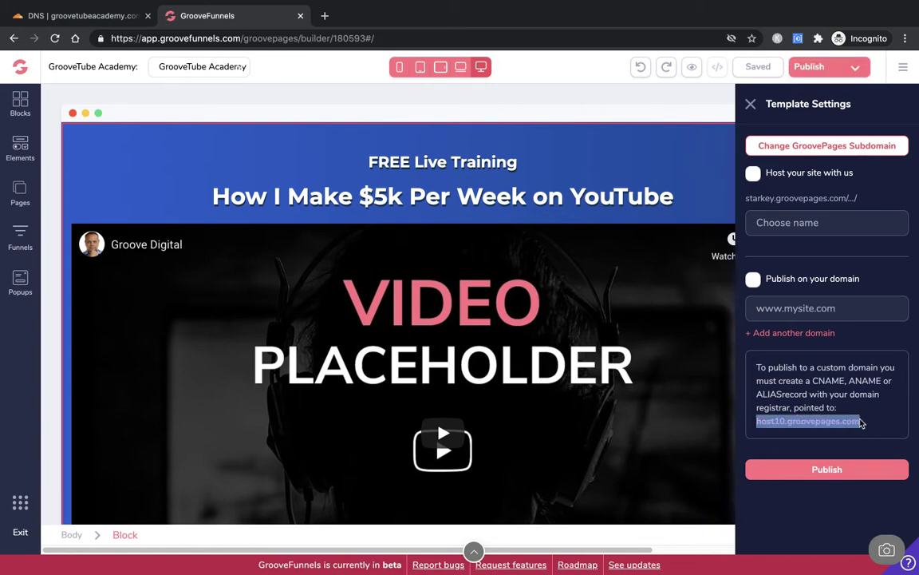
pyautogui.moveTo(636, 561)
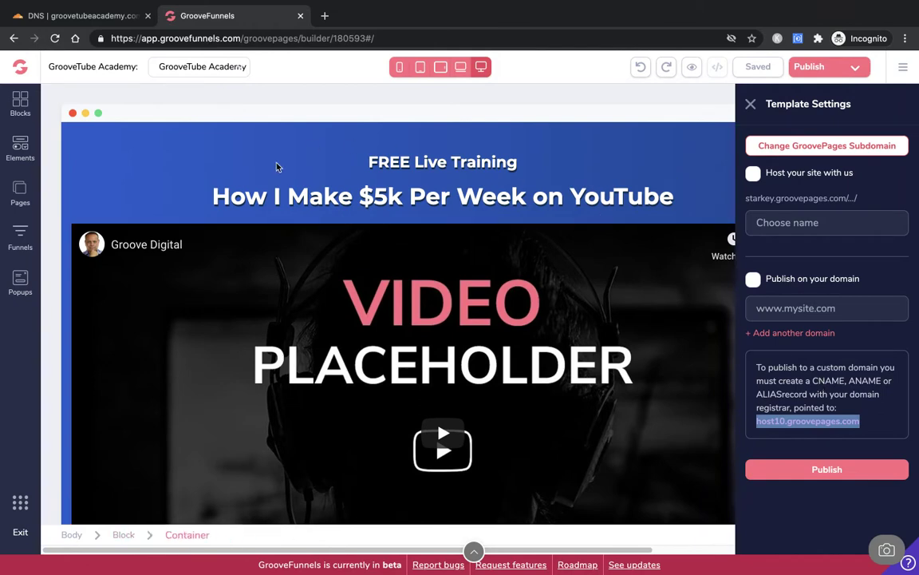
pyautogui.click(86, 24)
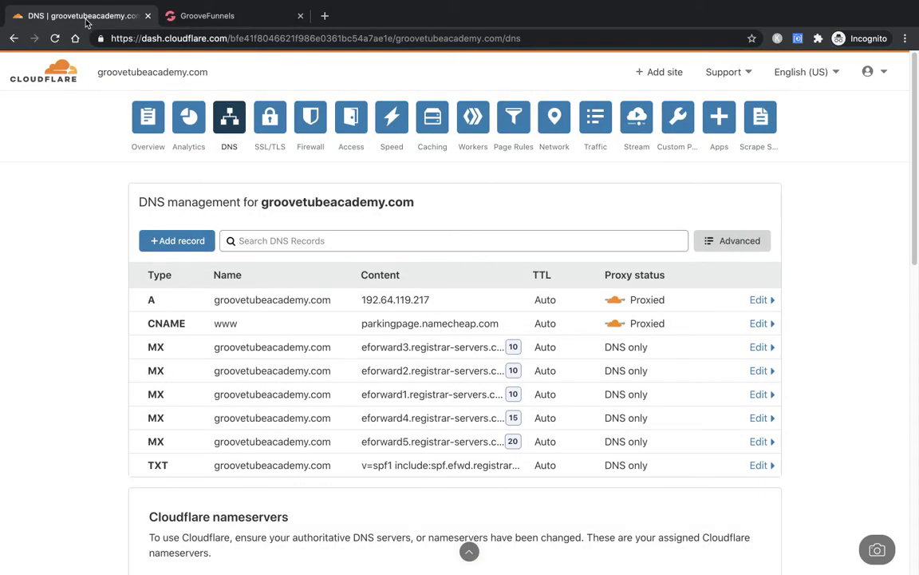
# Add a CNAME record named @ targeting host10.groovepages.com and attempt to save it
pyautogui.click(181, 243)
pyautogui.click(181, 317)
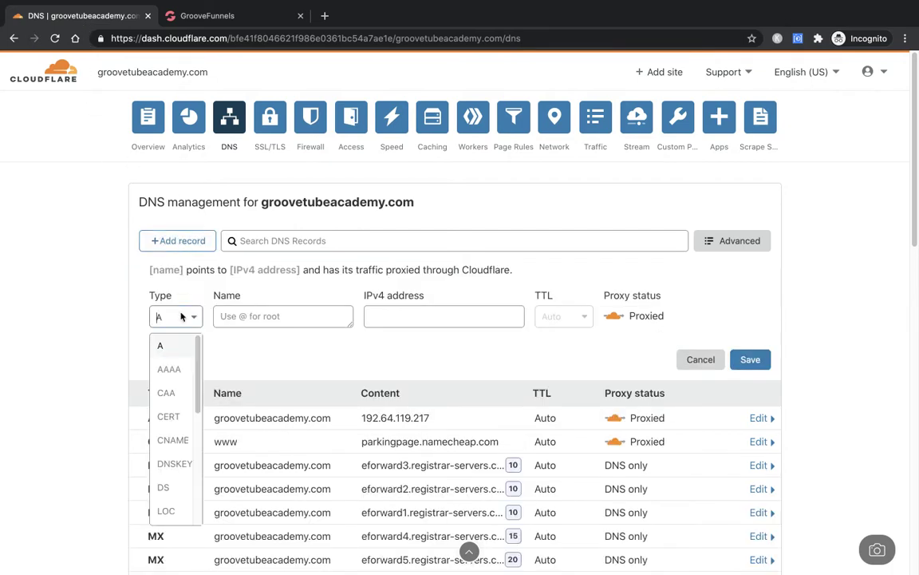
pyautogui.click(173, 440)
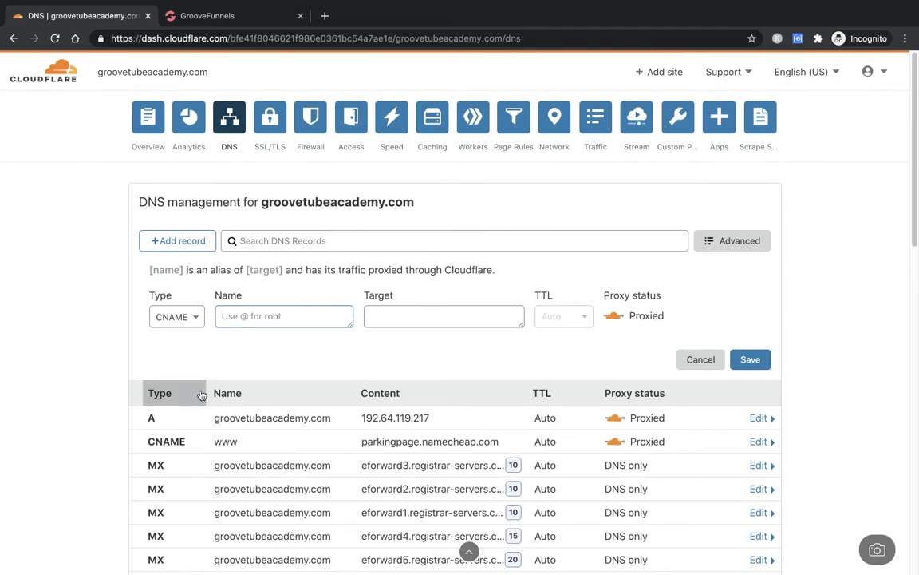
pyautogui.write('@')
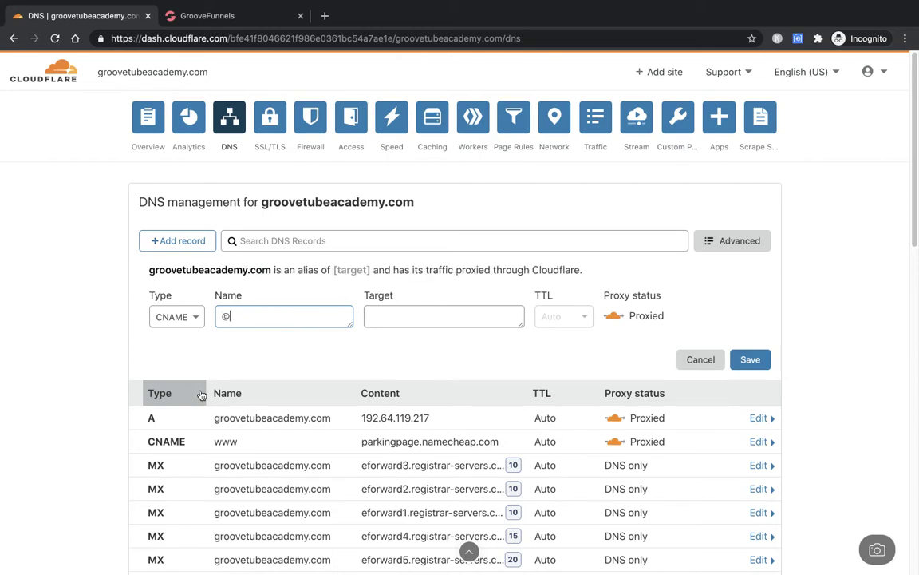
pyautogui.scroll(-1, 173, 357)
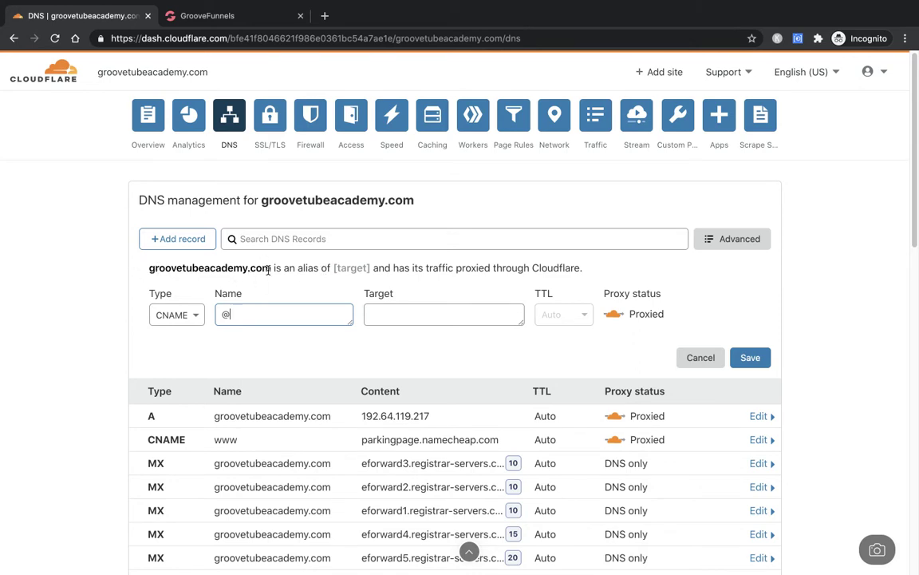
pyautogui.click(375, 316)
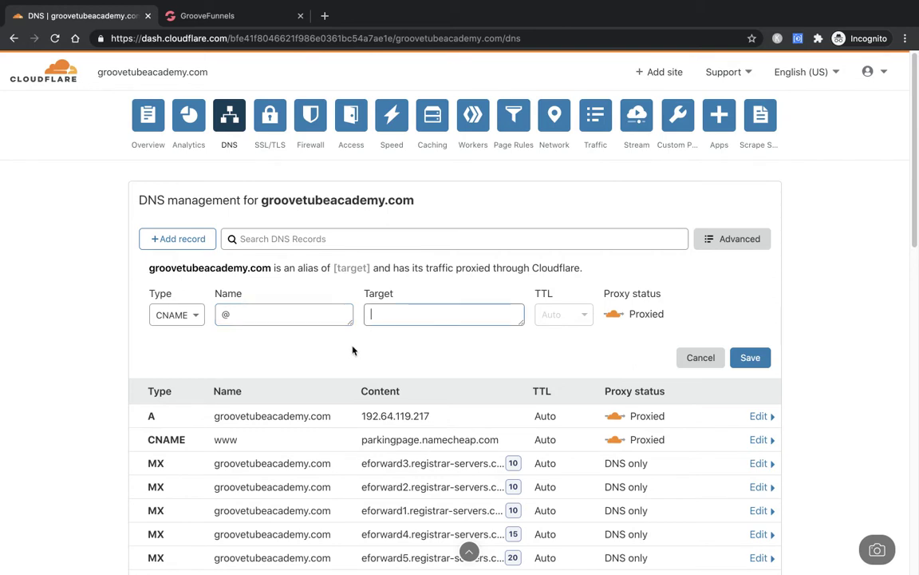
pyautogui.press('super+v')
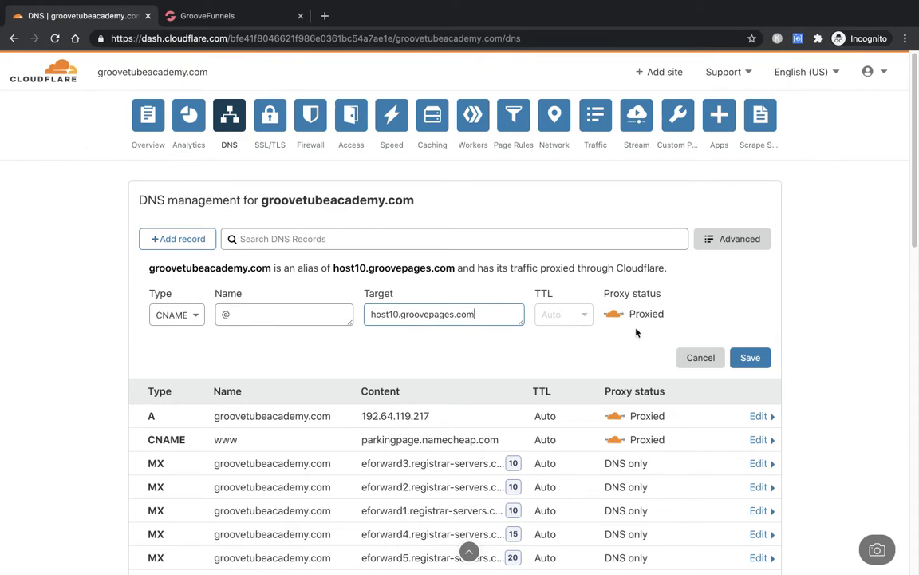
pyautogui.click(751, 359)
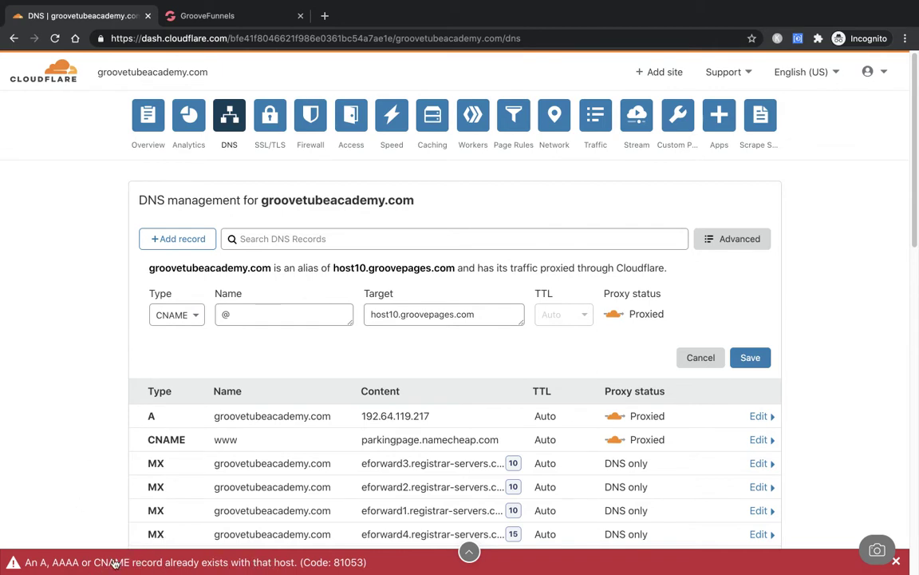
# Delete the conflicting root A record, then save the root CNAME to host10.groovepages.com
pyautogui.scroll(-3, 71, 467)
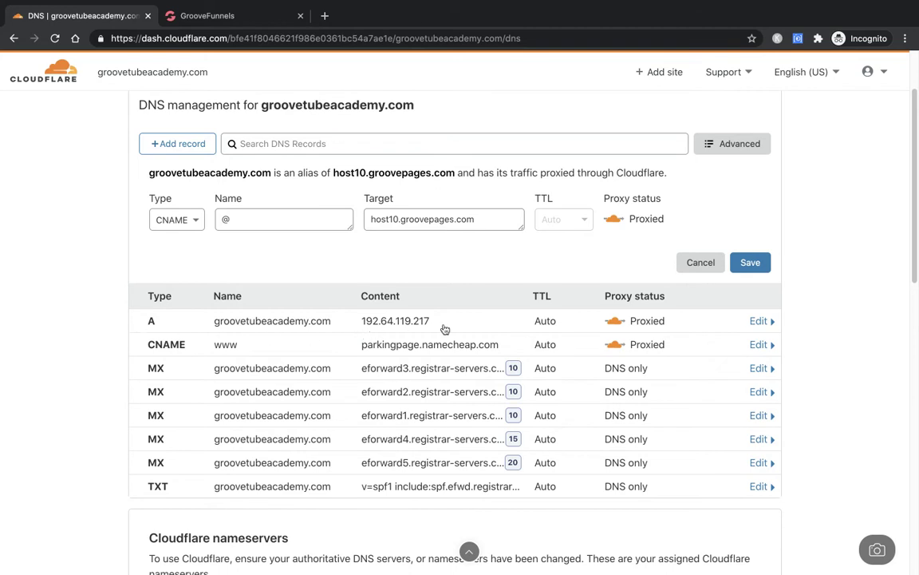
pyautogui.click(757, 322)
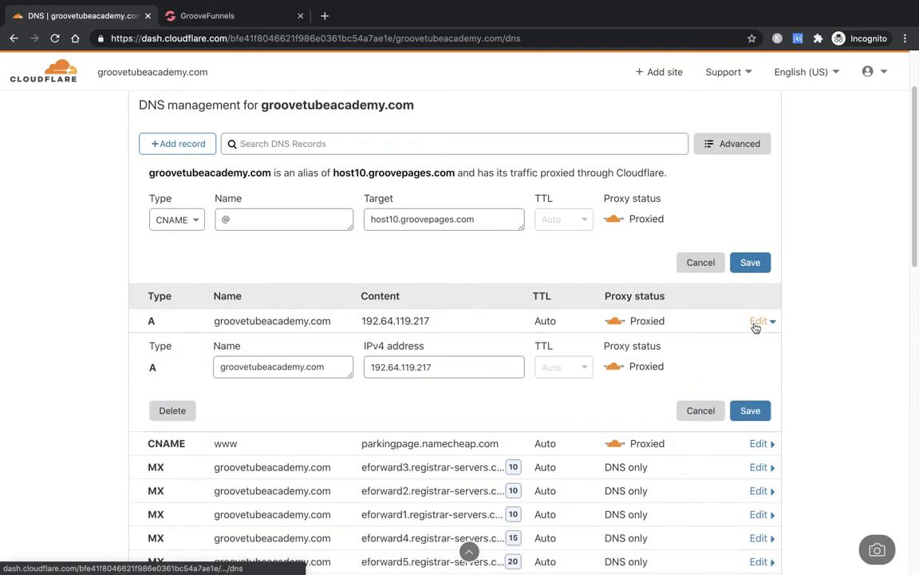
pyautogui.click(172, 411)
pyautogui.click(691, 370)
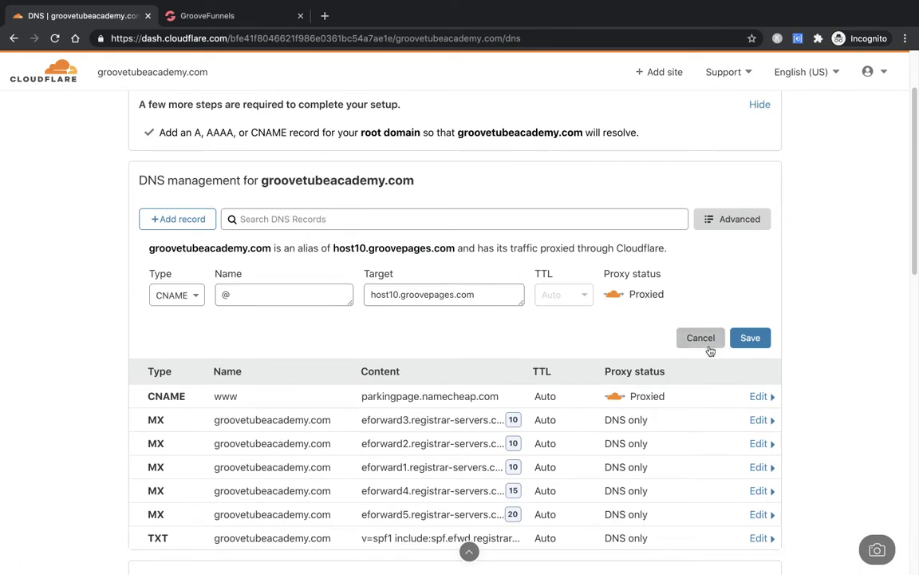
pyautogui.click(743, 342)
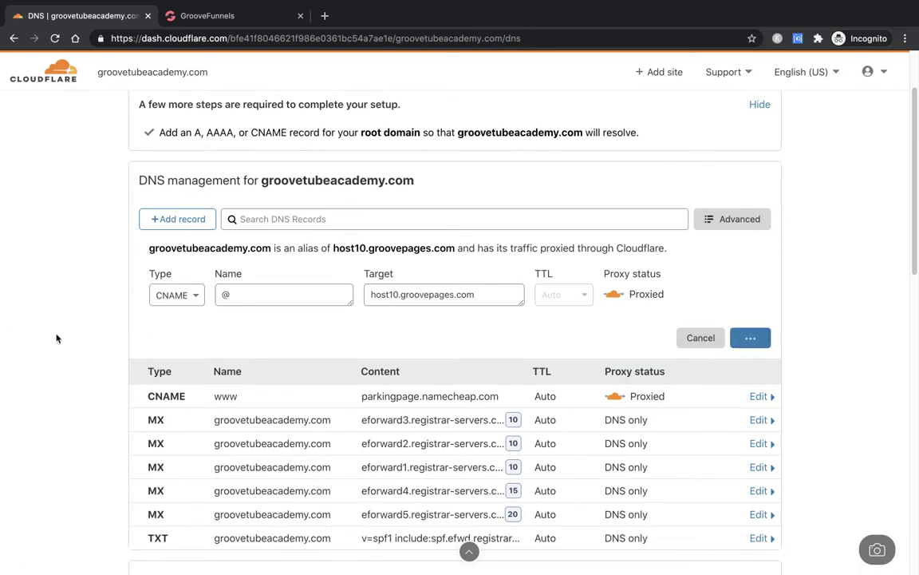
pyautogui.scroll(3, 56, 339)
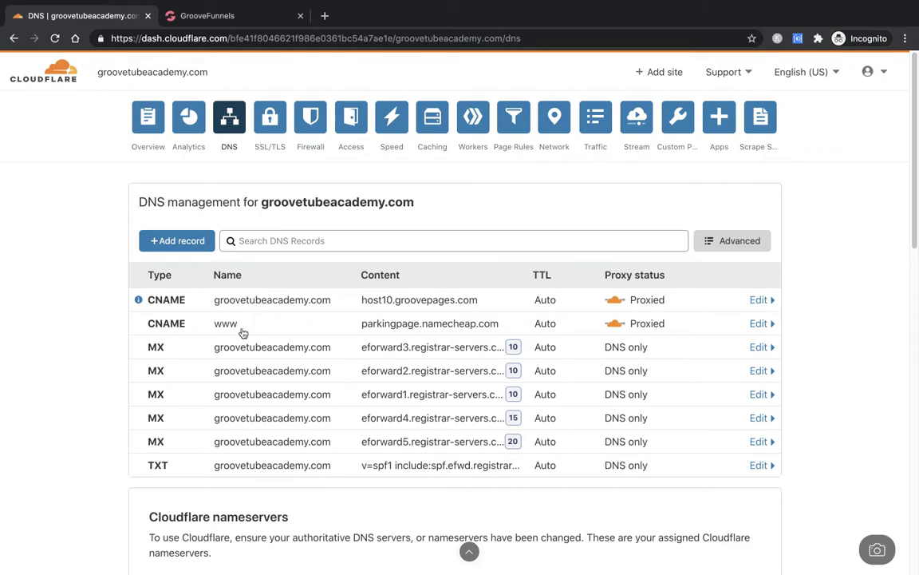
# Change the www CNAME target from parkingpage.namecheap.com to host10.groovepages.com
pyautogui.click(758, 325)
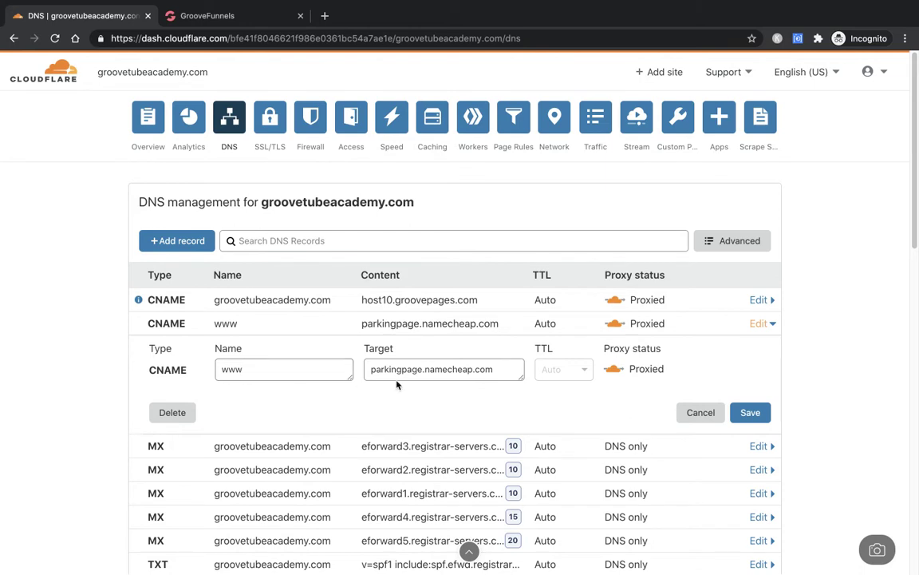
pyautogui.moveTo(369, 368); pyautogui.dragTo(495, 368)
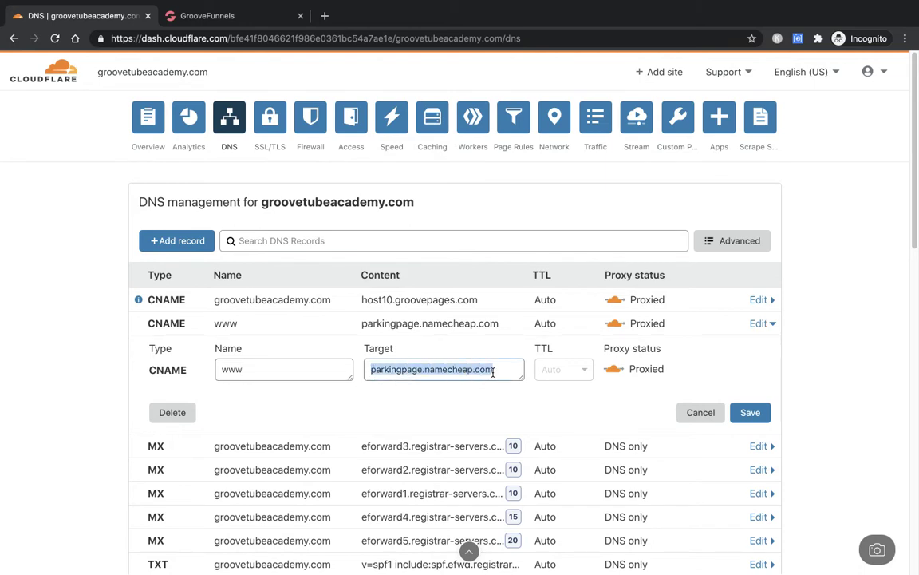
pyautogui.press('super+v')
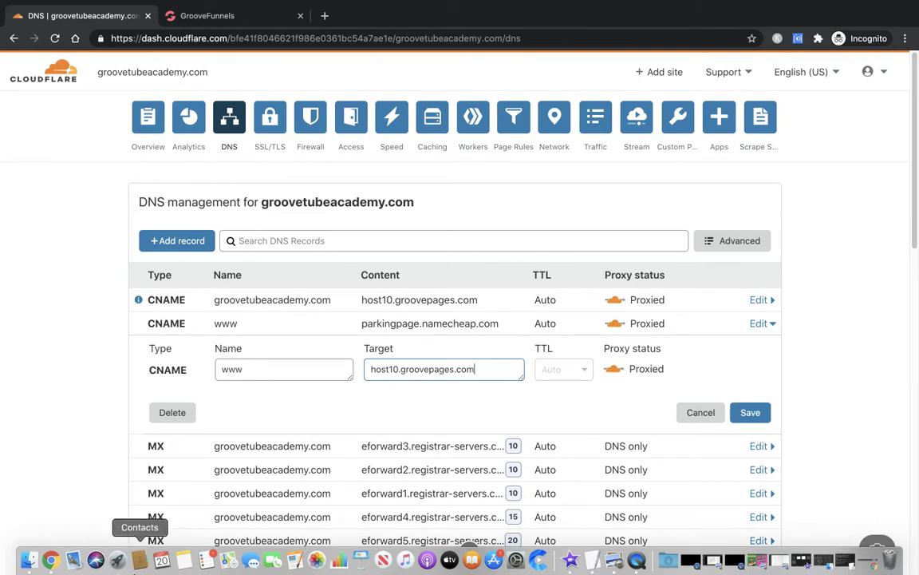
pyautogui.click(750, 412)
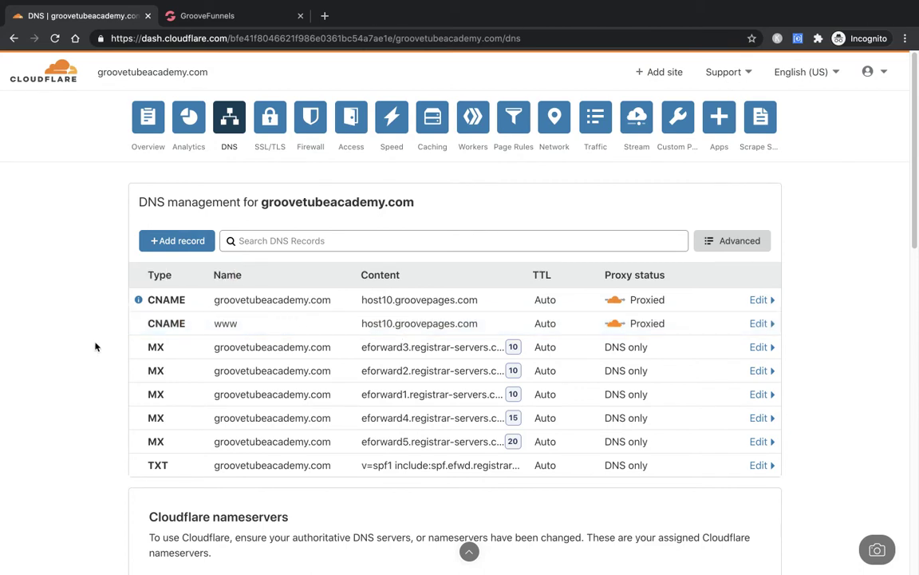
# Delete the eforward3, eforward2 and eforward1 MX records
pyautogui.moveTo(139, 301)
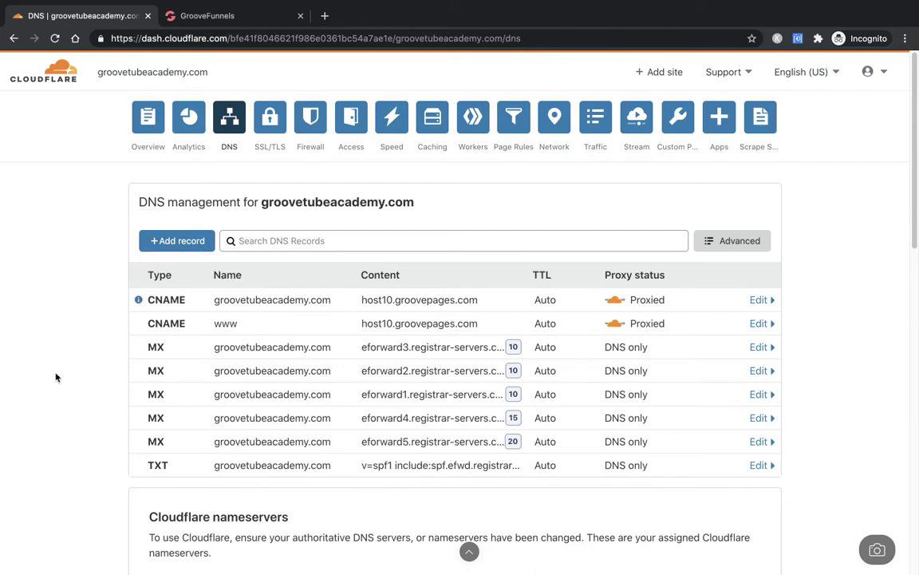
pyautogui.click(765, 348)
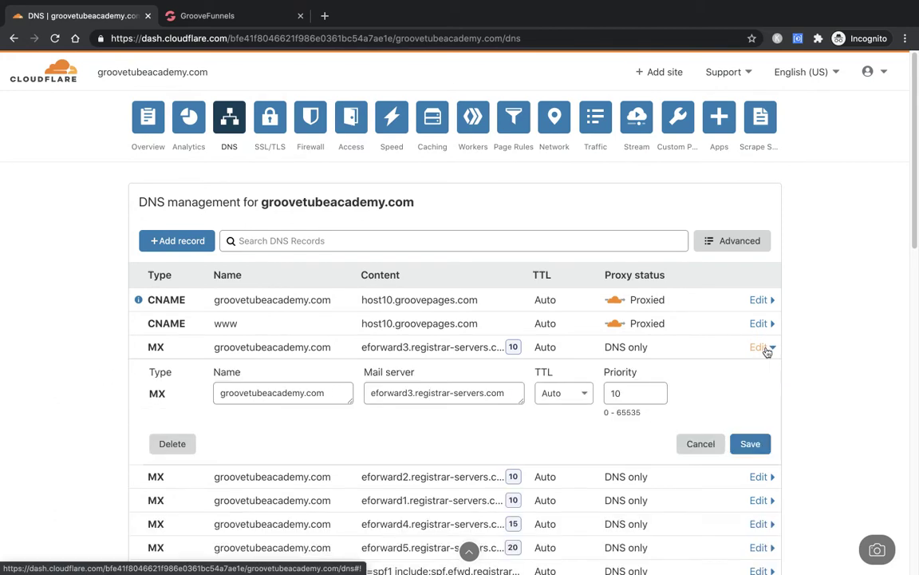
pyautogui.click(172, 447)
pyautogui.click(680, 376)
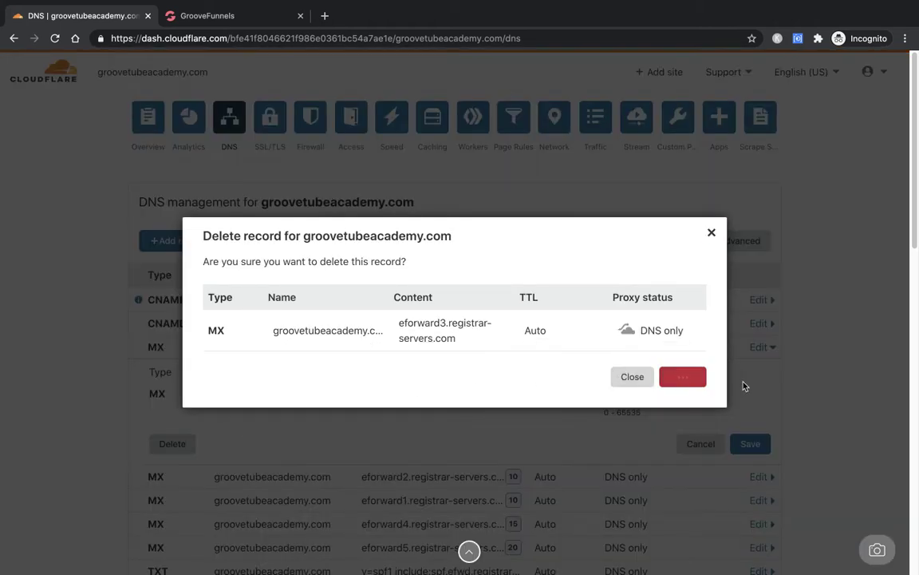
pyautogui.click(769, 350)
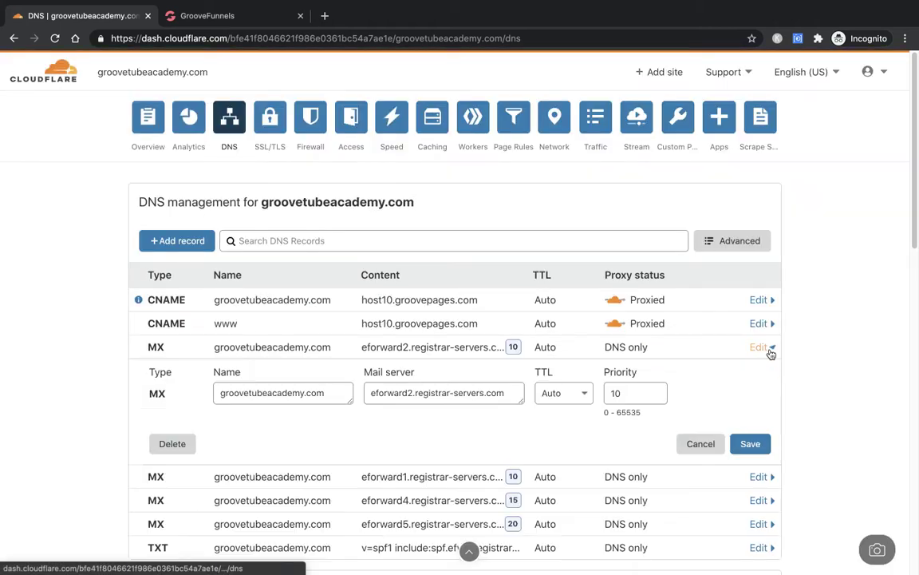
pyautogui.click(172, 444)
pyautogui.click(684, 377)
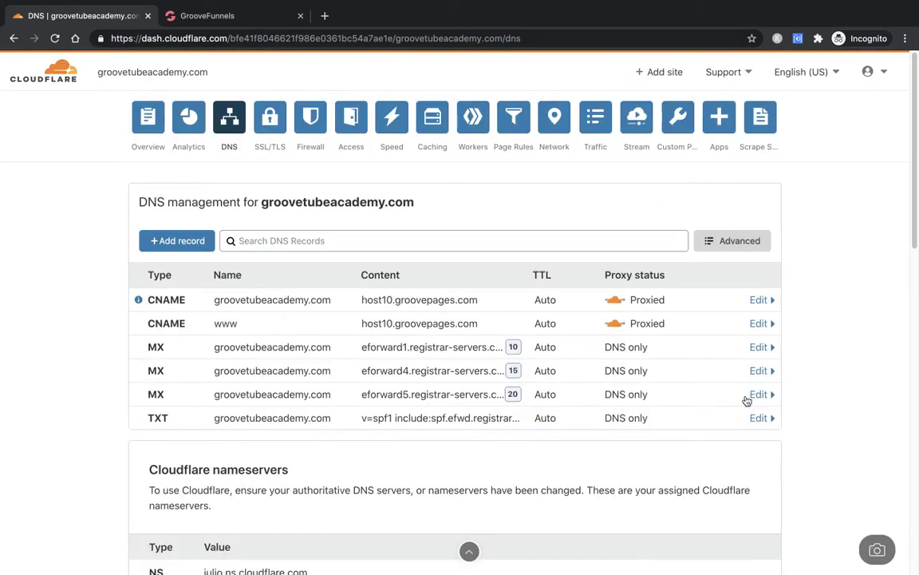
pyautogui.click(758, 347)
pyautogui.click(172, 443)
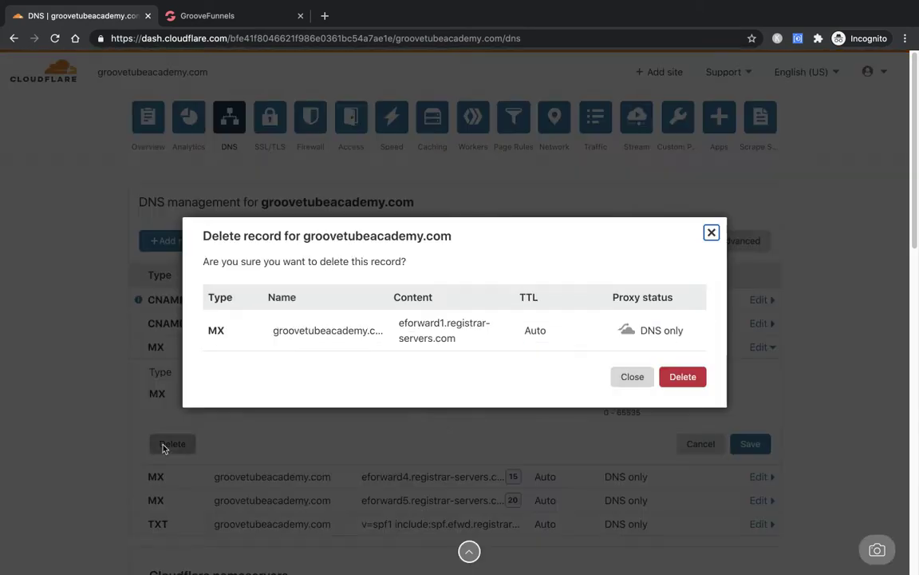
pyautogui.click(684, 377)
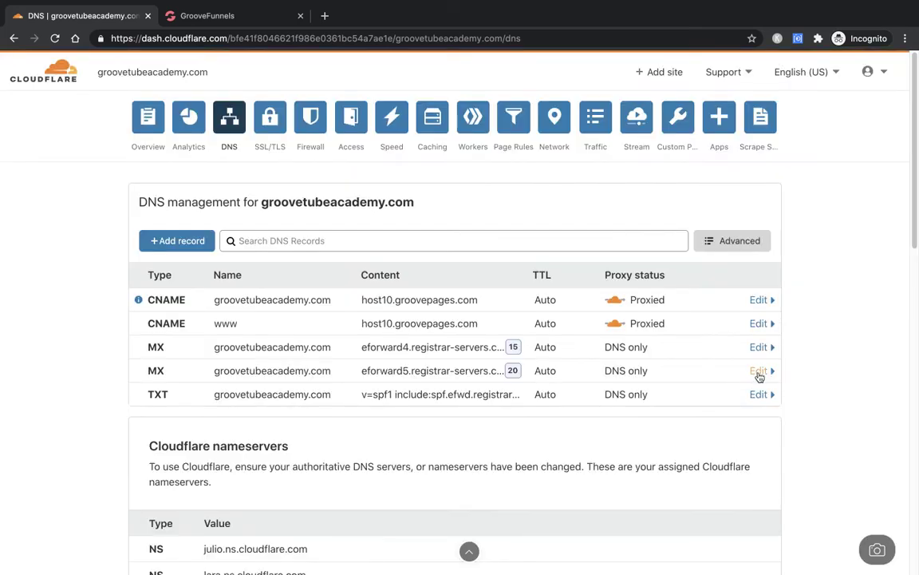
# Delete the eforward5 MX record, the SPF TXT record and the eforward4 MX record
pyautogui.click(758, 370)
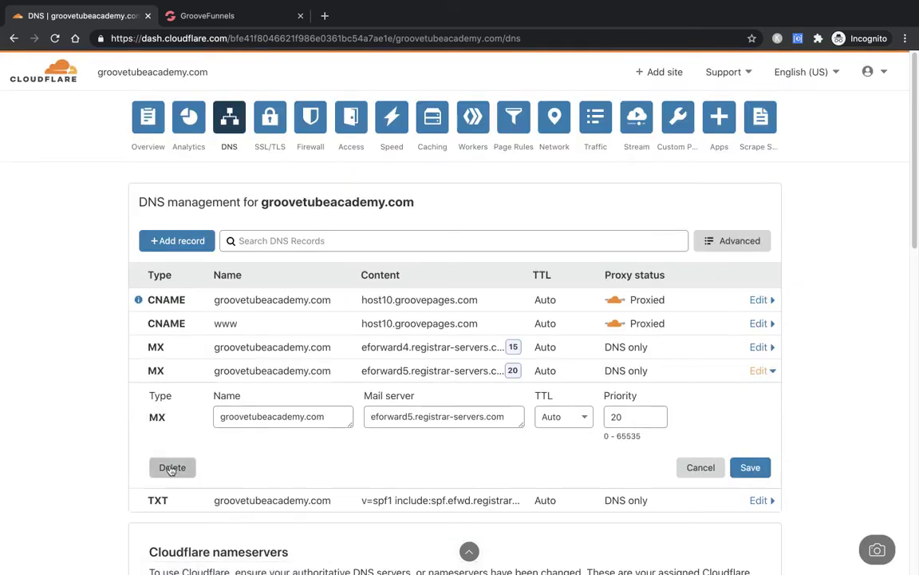
pyautogui.click(172, 468)
pyautogui.click(682, 377)
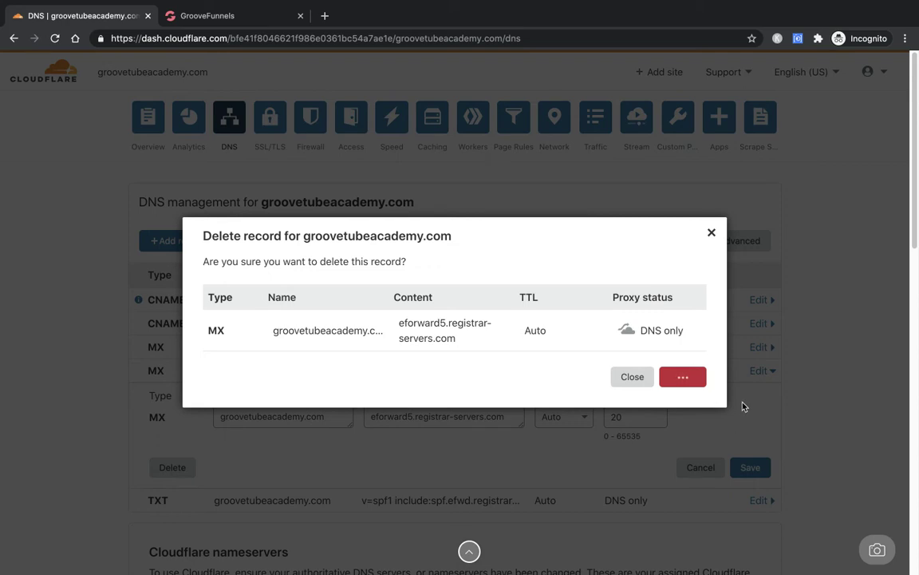
pyautogui.click(758, 370)
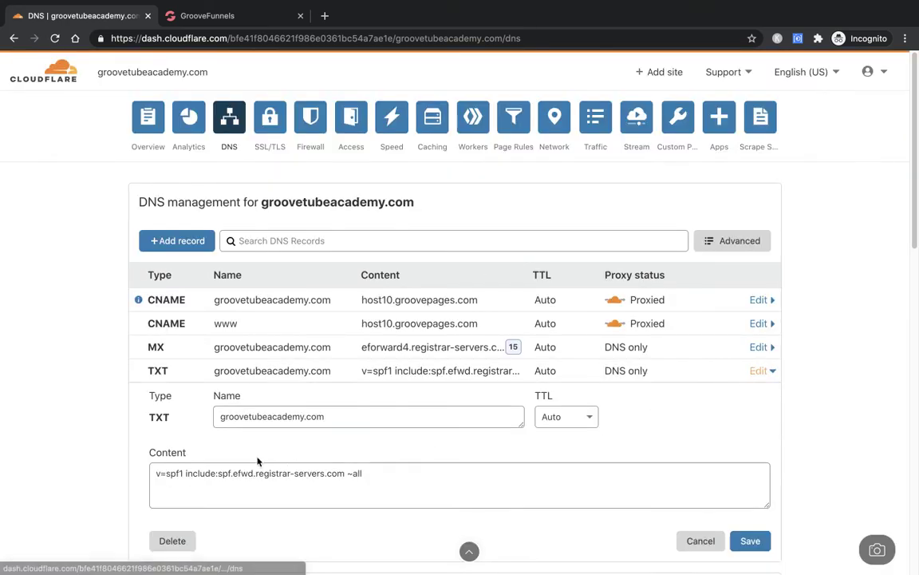
pyautogui.click(168, 541)
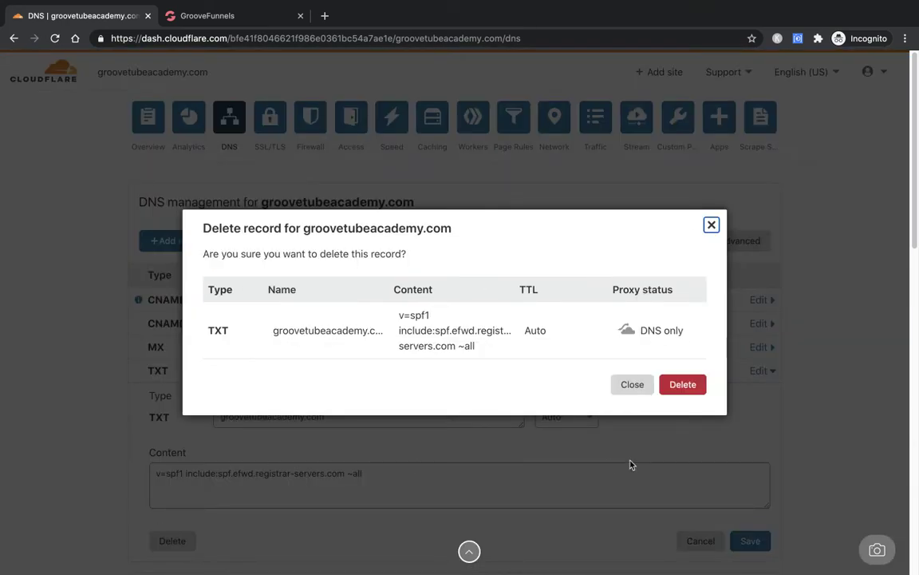
pyautogui.click(682, 384)
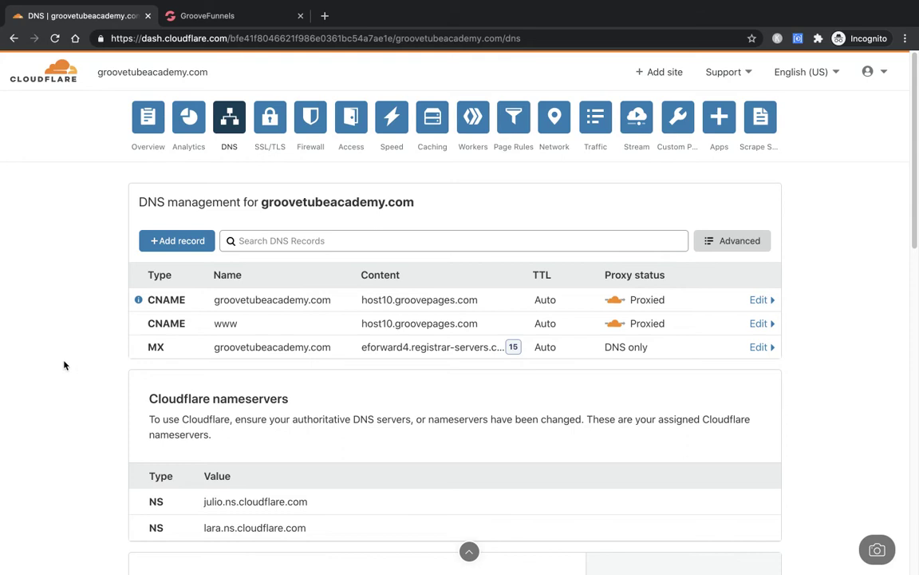
pyautogui.click(759, 347)
pyautogui.click(174, 445)
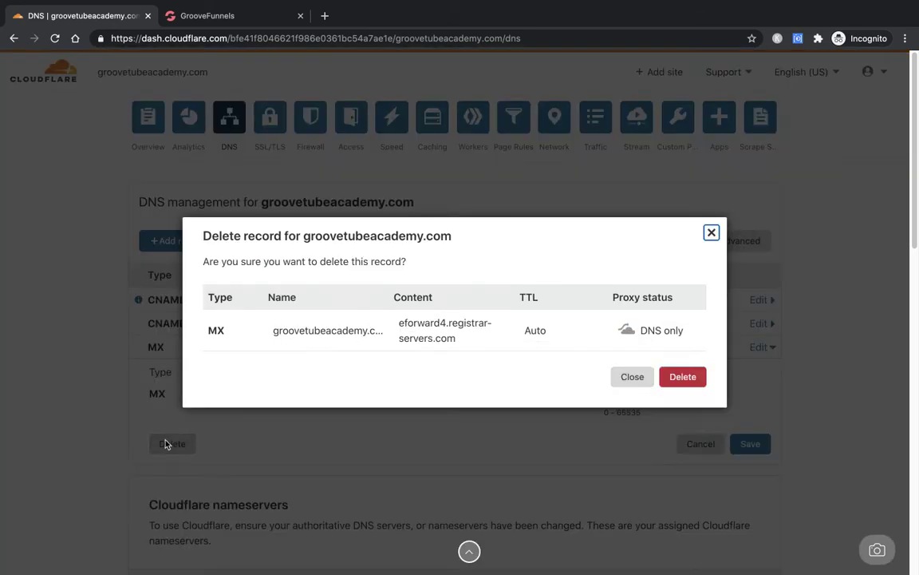
pyautogui.click(695, 377)
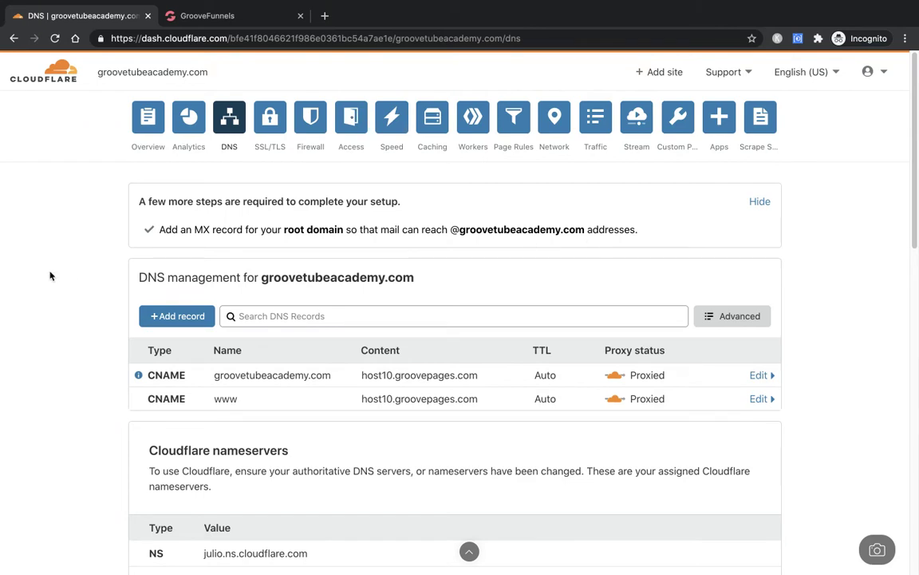
pyautogui.scroll(-2, 49, 276)
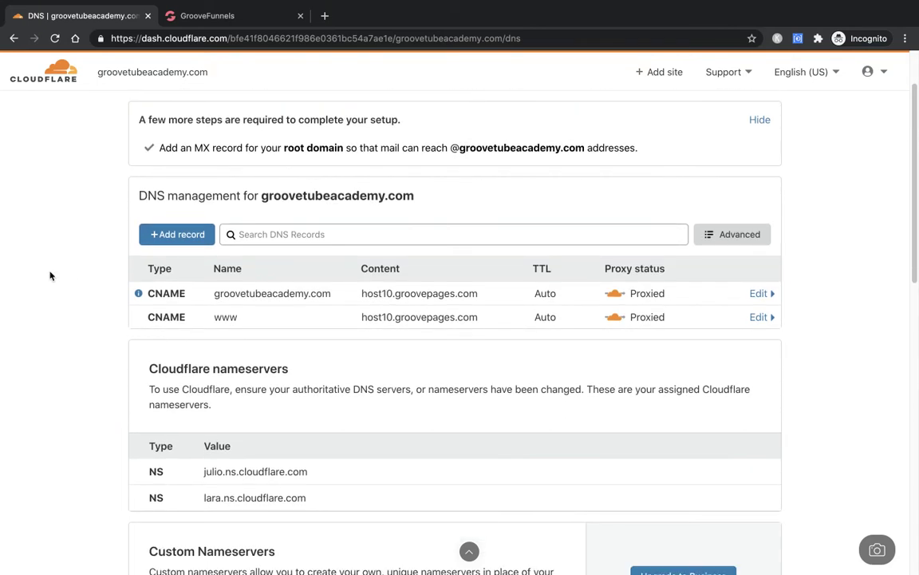
# Create an MX record named @ with mail server groovetubeacademy.com
pyautogui.click(159, 238)
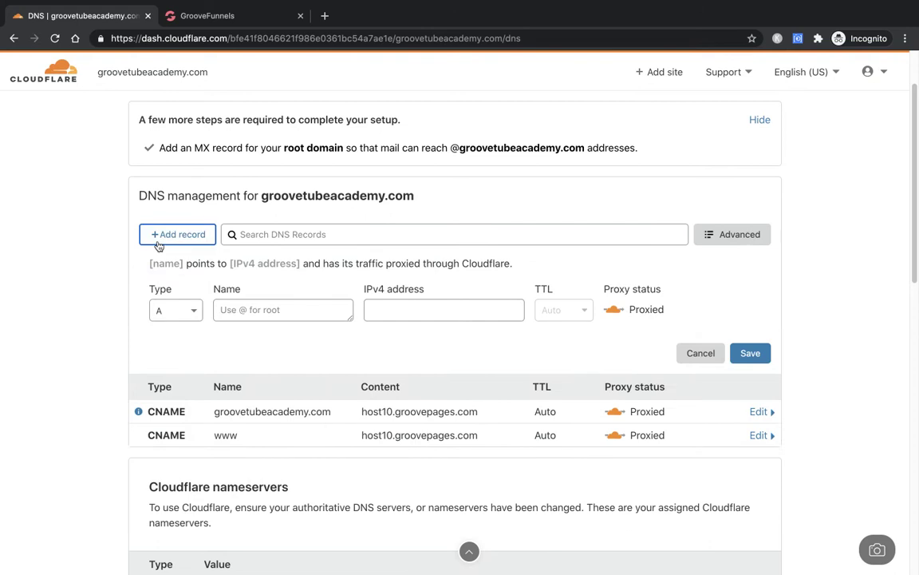
pyautogui.click(179, 319)
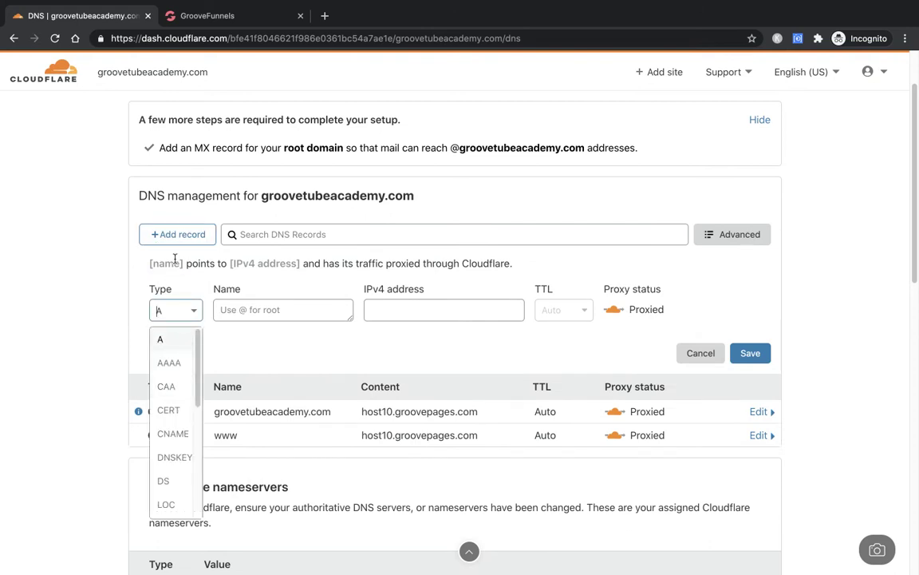
pyautogui.scroll(-5, 181, 359)
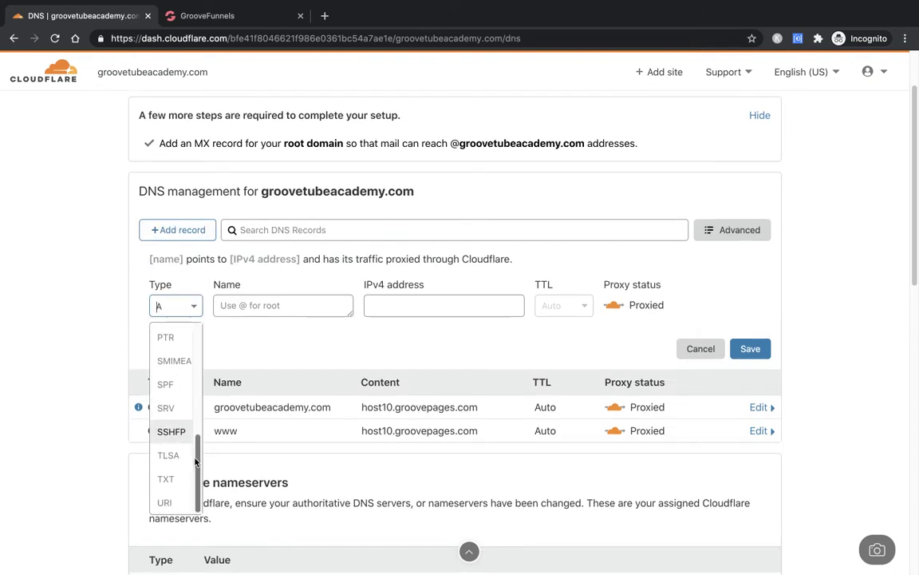
pyautogui.scroll(3, 169, 403)
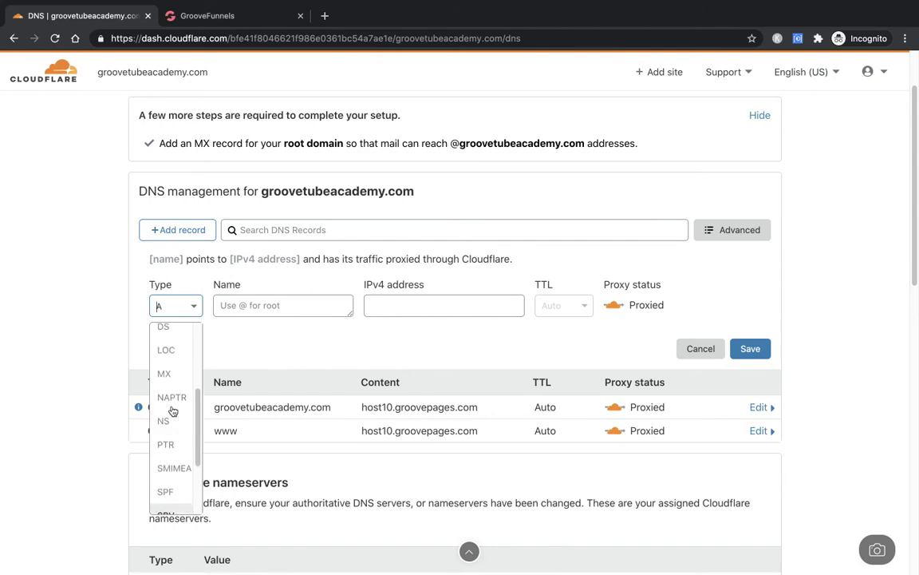
pyautogui.click(164, 375)
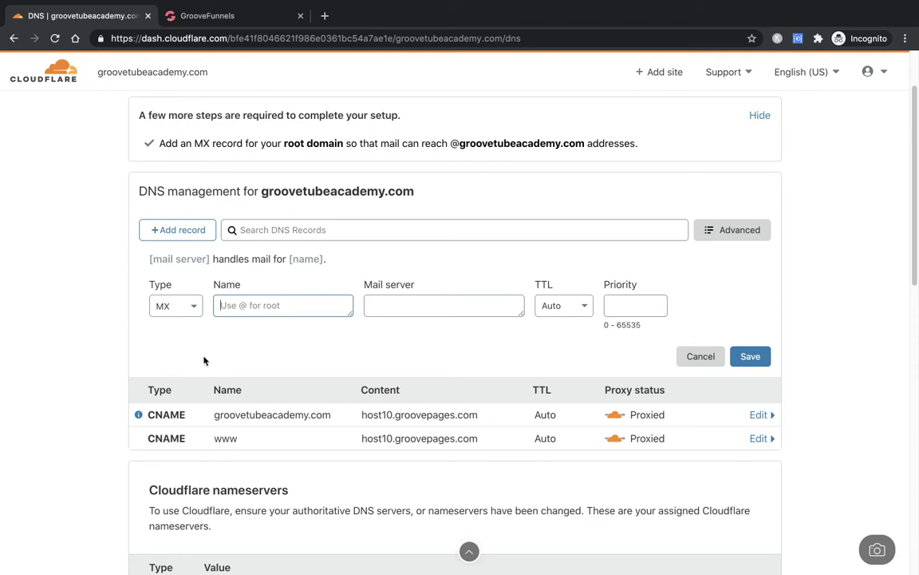
pyautogui.write('@')
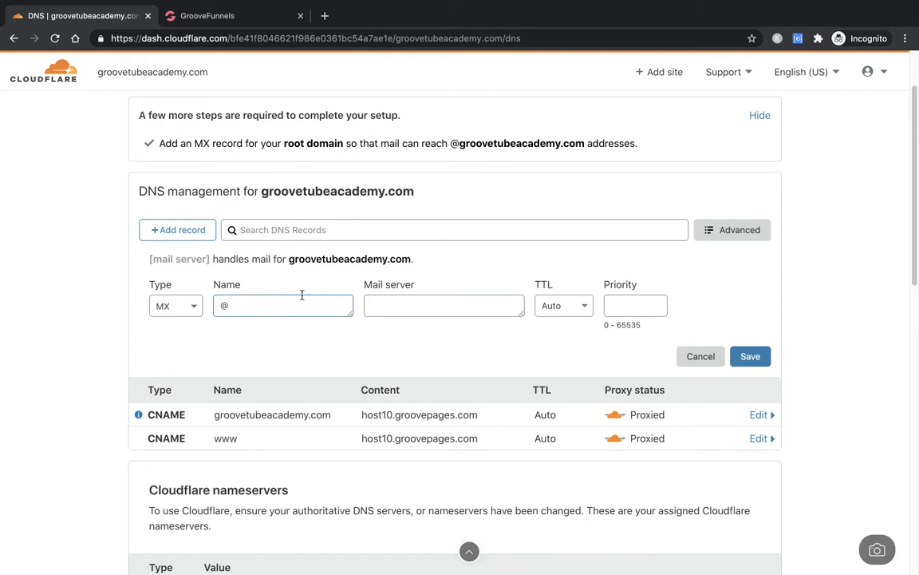
pyautogui.moveTo(288, 259); pyautogui.dragTo(407, 259)
pyautogui.hotkey('ctrl', 'c')
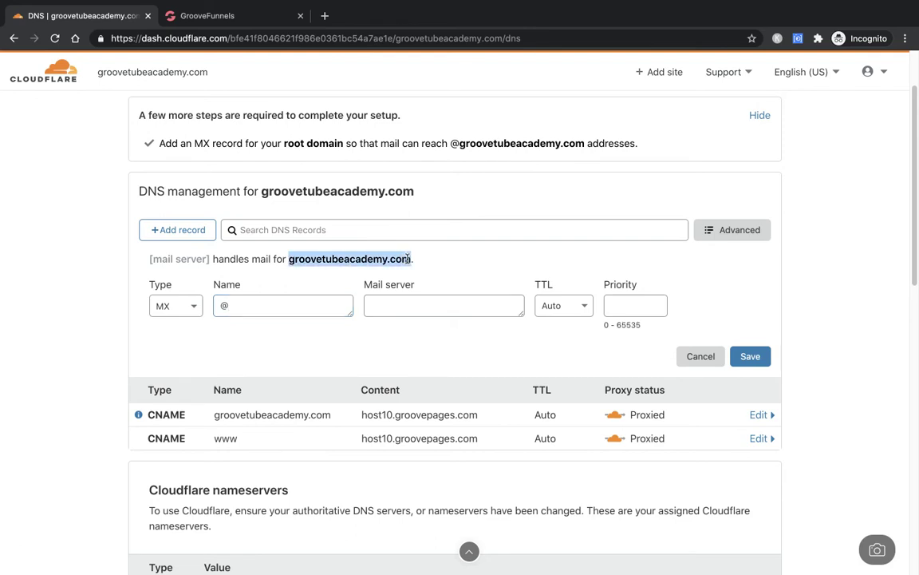
pyautogui.click(413, 302)
pyautogui.hotkey('ctrl', 'v')
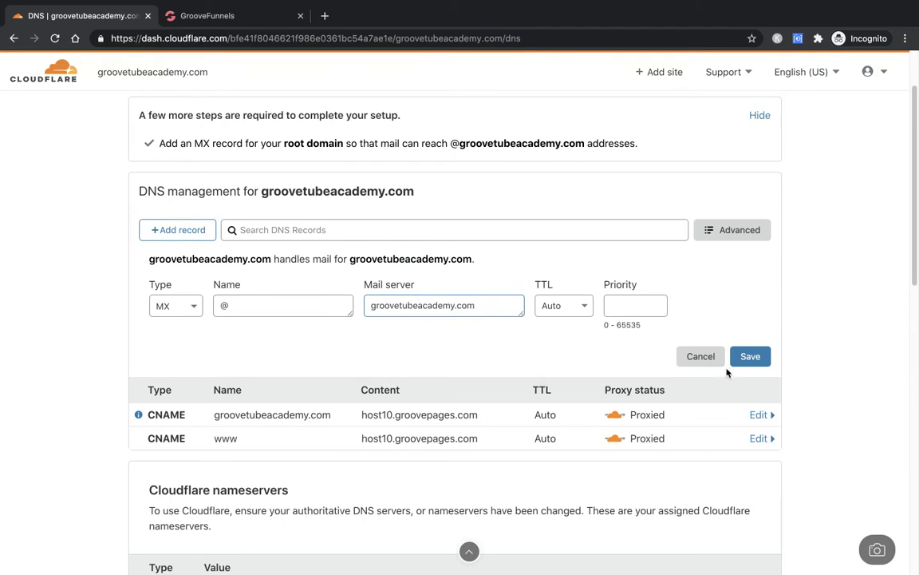
pyautogui.click(755, 358)
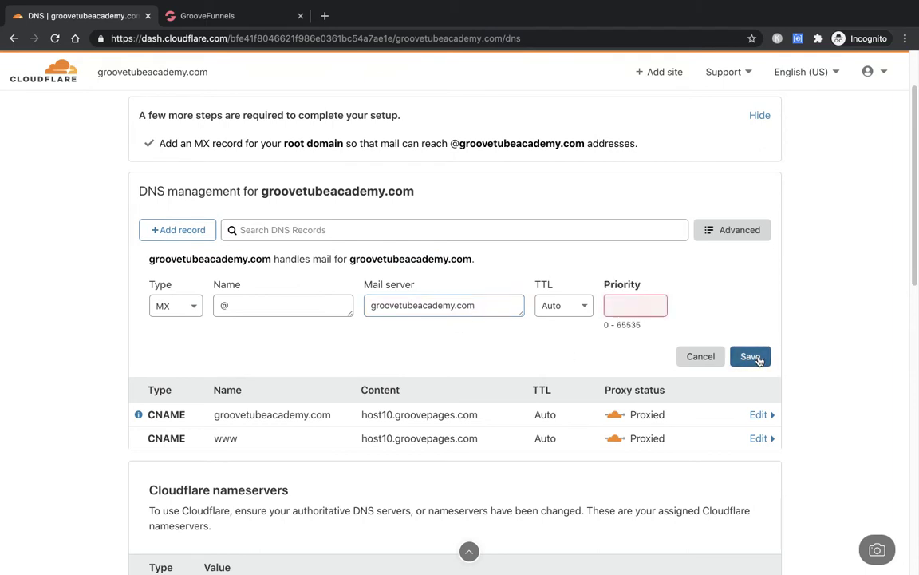
# Give the root MX record priority 1 and save it
pyautogui.click(627, 311)
pyautogui.write('1')
pyautogui.click(750, 356)
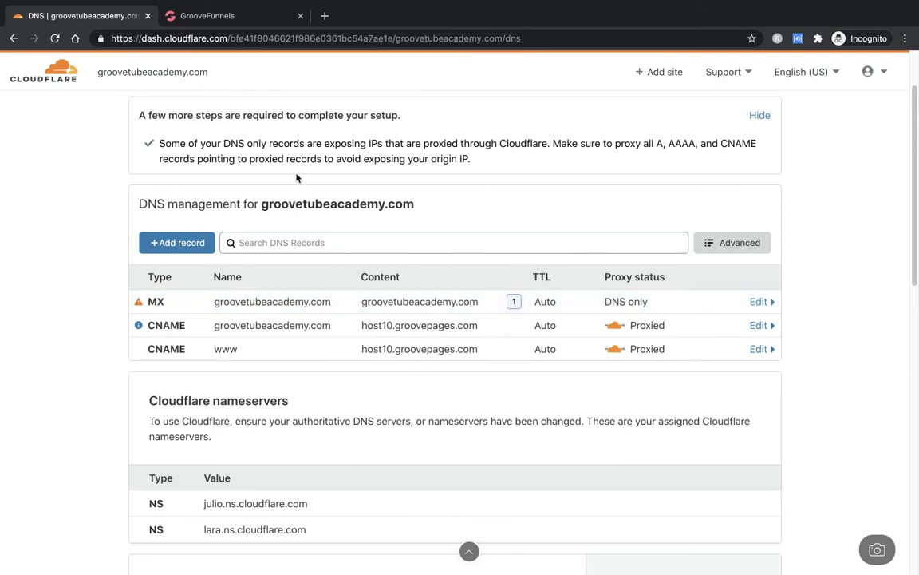
pyautogui.moveTo(139, 304)
pyautogui.scroll(-1, 38, 312)
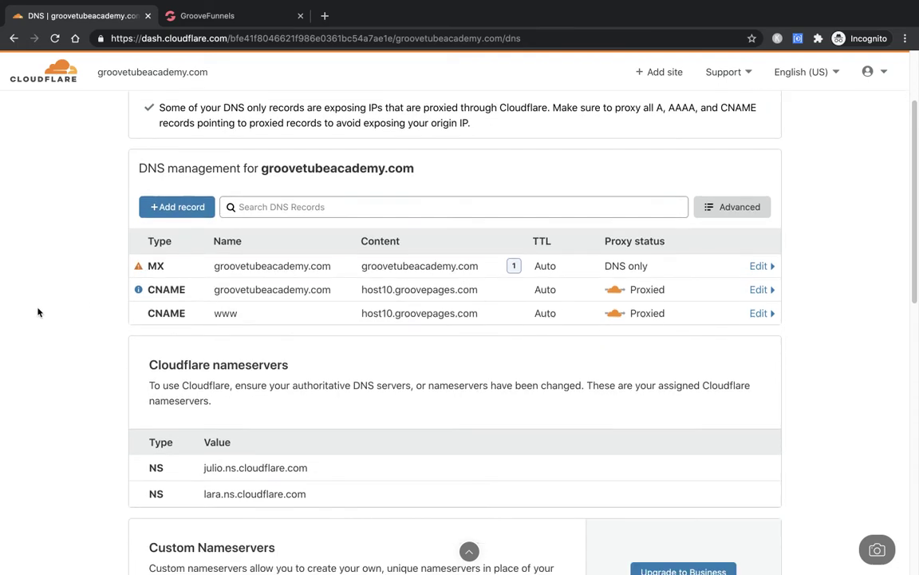
pyautogui.scroll(-5, 37, 312)
pyautogui.scroll(8, 38, 312)
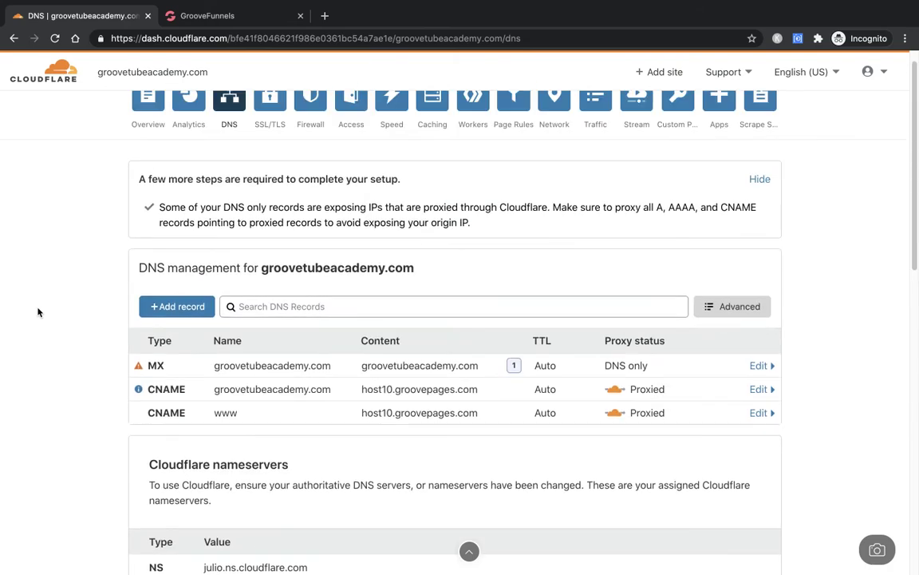
# Set groovetubeacademy.com as the custom domain, enable Publish on your domain, and publish
pyautogui.click(187, 19)
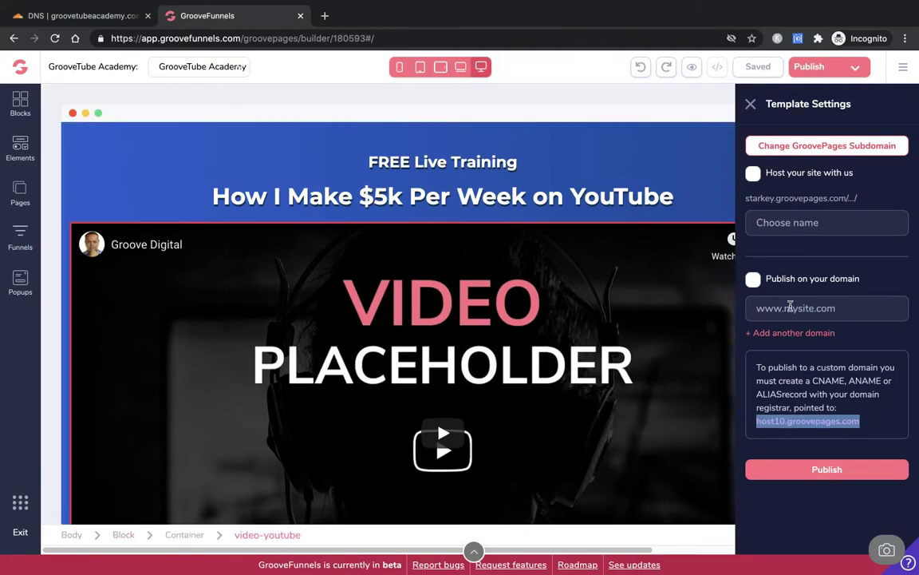
pyautogui.click(760, 308)
pyautogui.write('g')
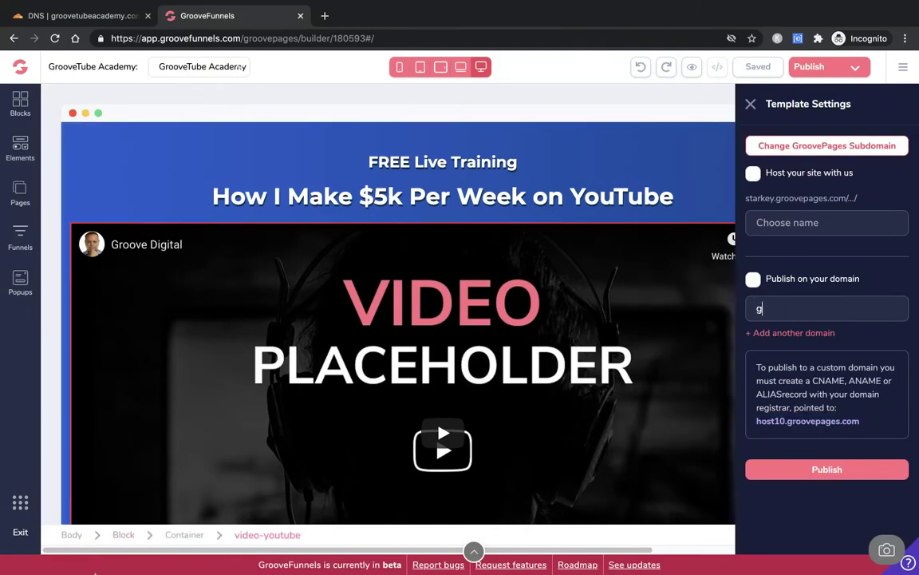
pyautogui.write('roove')
pyautogui.moveTo(29, 563)
pyautogui.write('tubeacade')
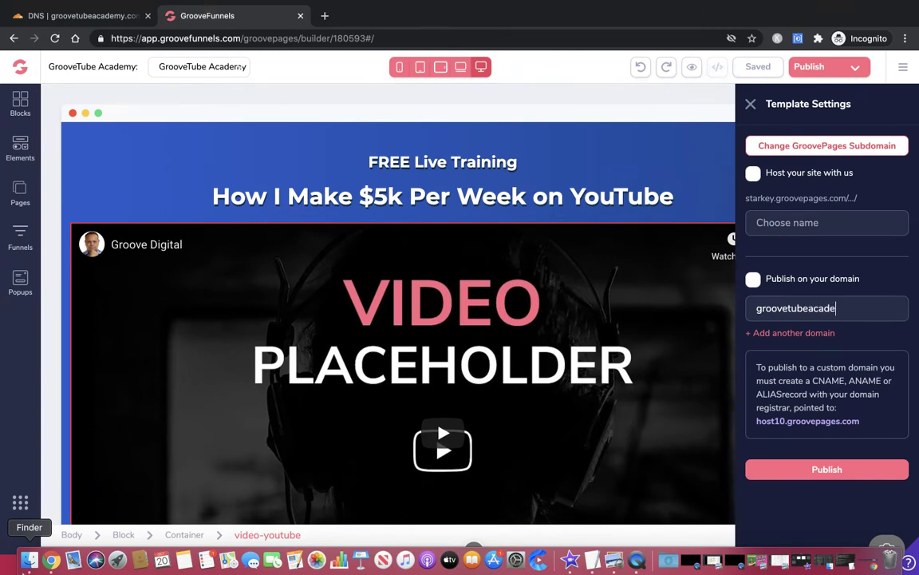
pyautogui.write('my.com')
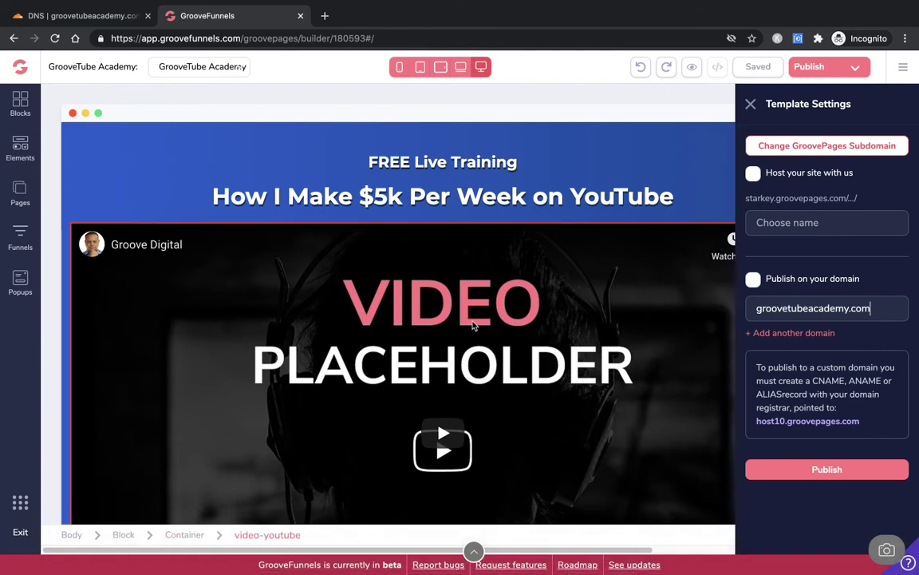
pyautogui.click(754, 281)
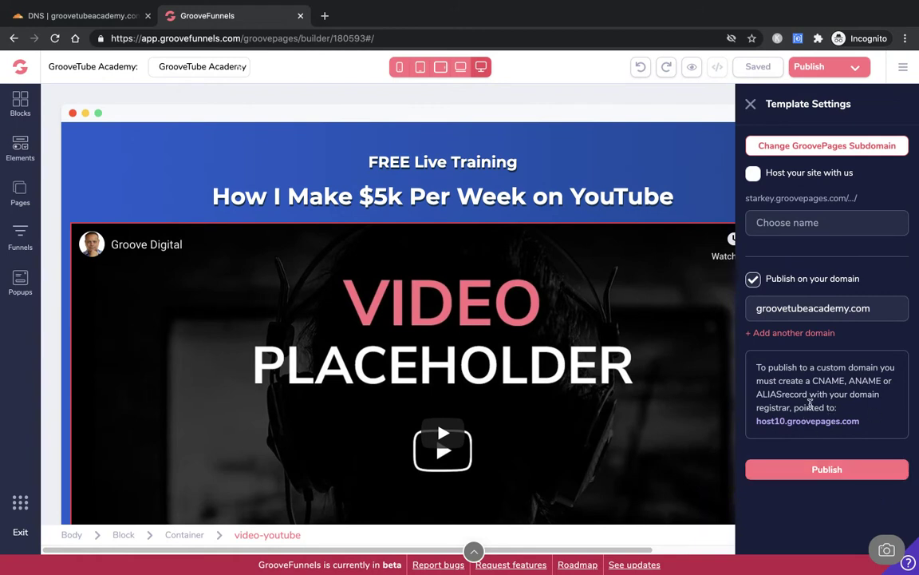
pyautogui.click(837, 471)
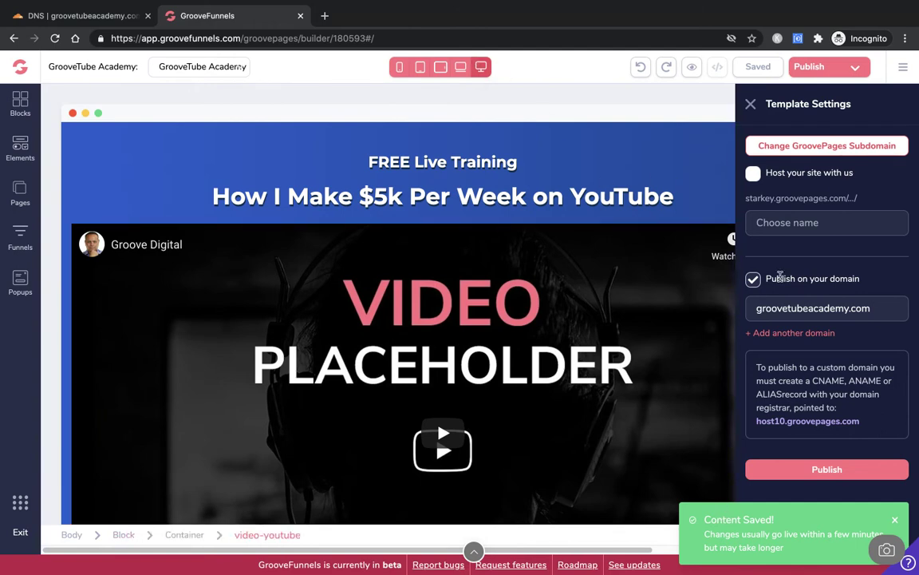
pyautogui.moveTo(874, 308); pyautogui.dragTo(750, 313)
pyautogui.press('super+c')
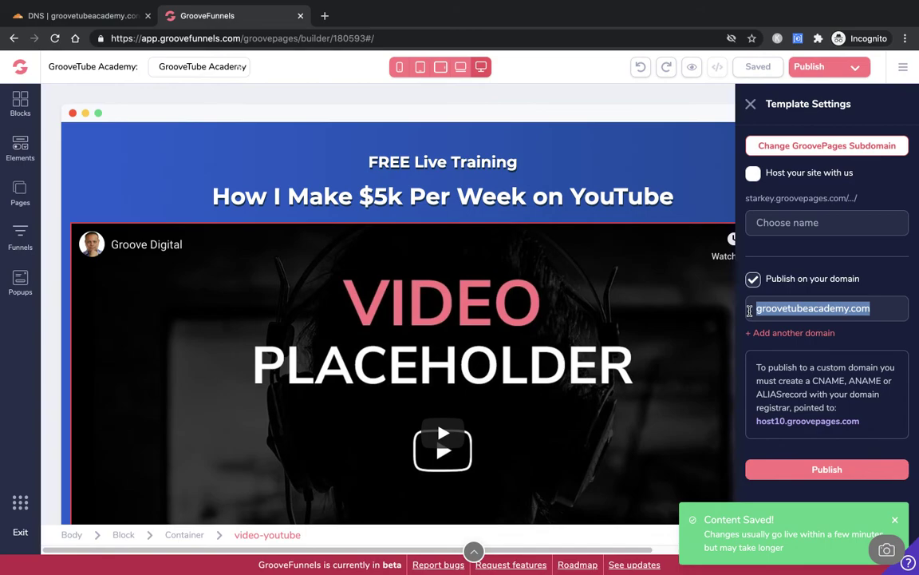
# Load groovetubeacademy.com in a new tab to verify the live site, then return to Cloudflare DNS
pyautogui.click(324, 16)
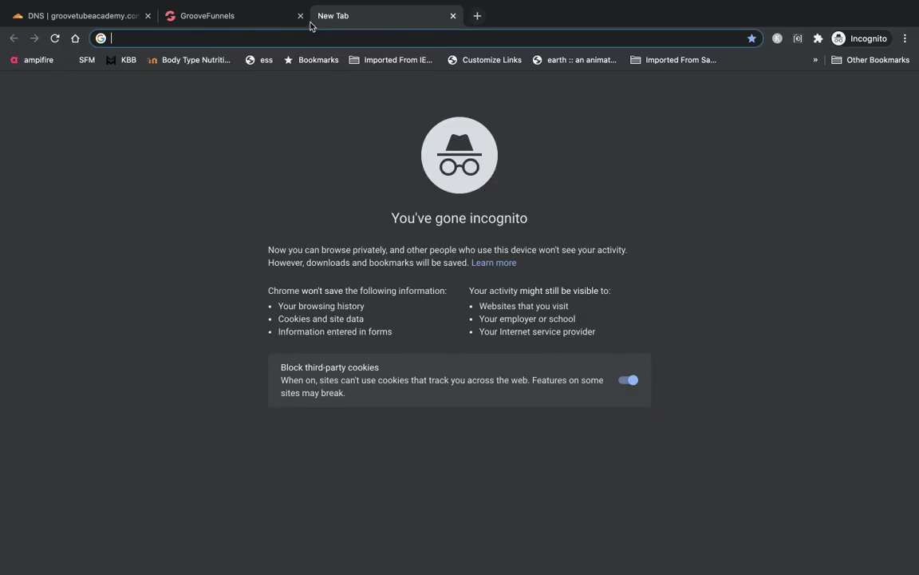
pyautogui.press('super+v')
pyautogui.press('Return')
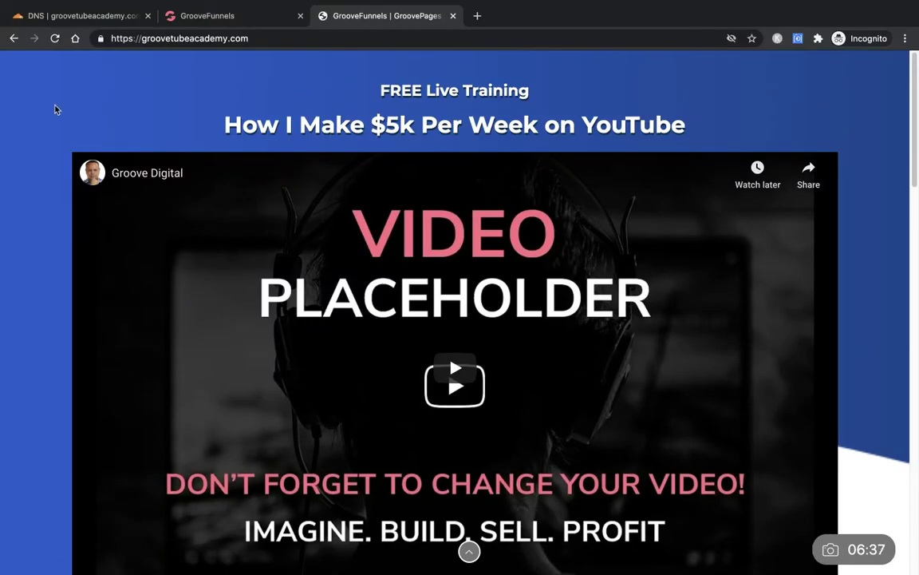
pyautogui.scroll(-6, 55, 110)
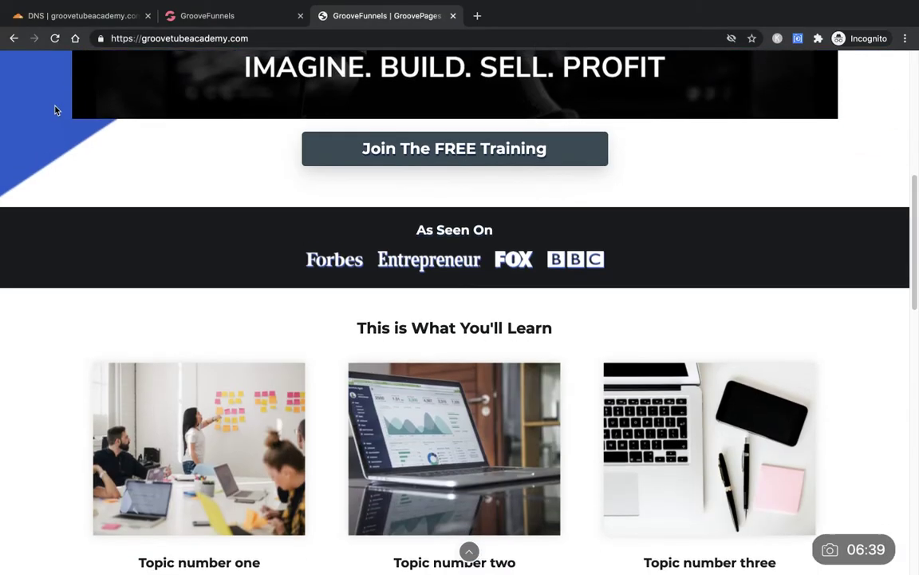
pyautogui.scroll(-8, 55, 110)
pyautogui.scroll(3, 55, 110)
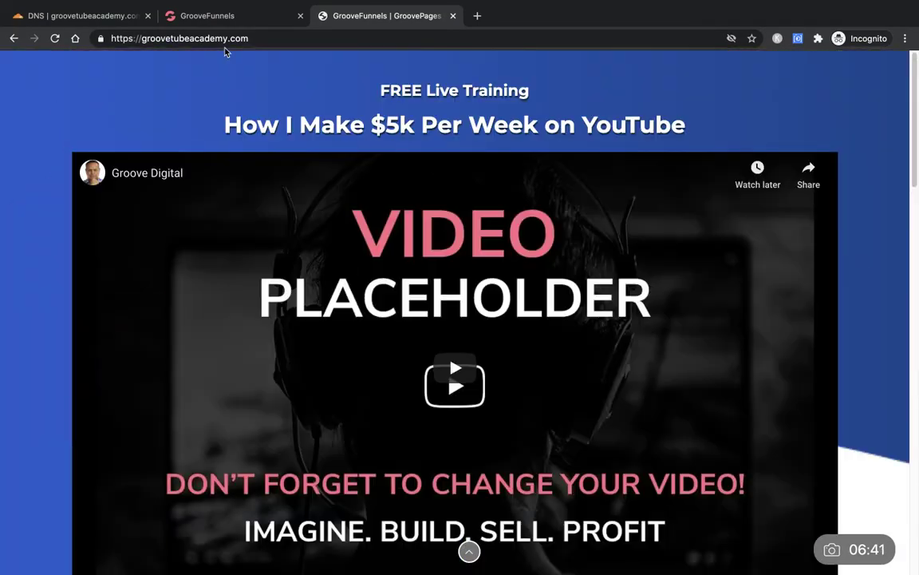
pyautogui.click(245, 18)
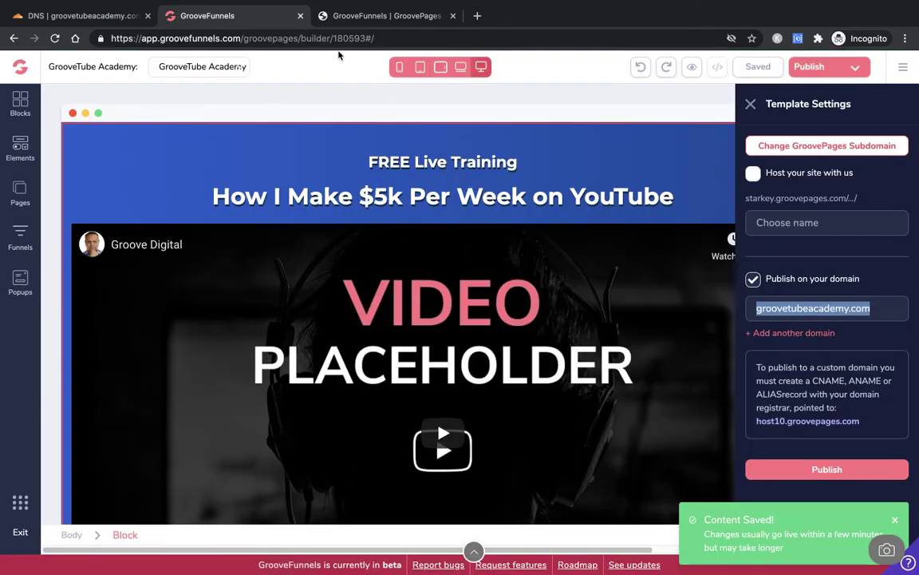
pyautogui.click(343, 16)
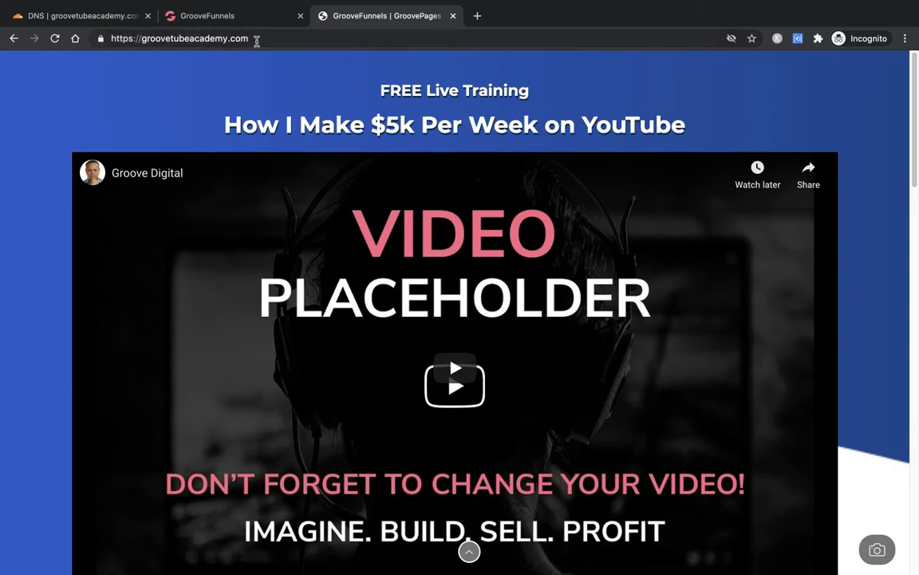
pyautogui.click(226, 17)
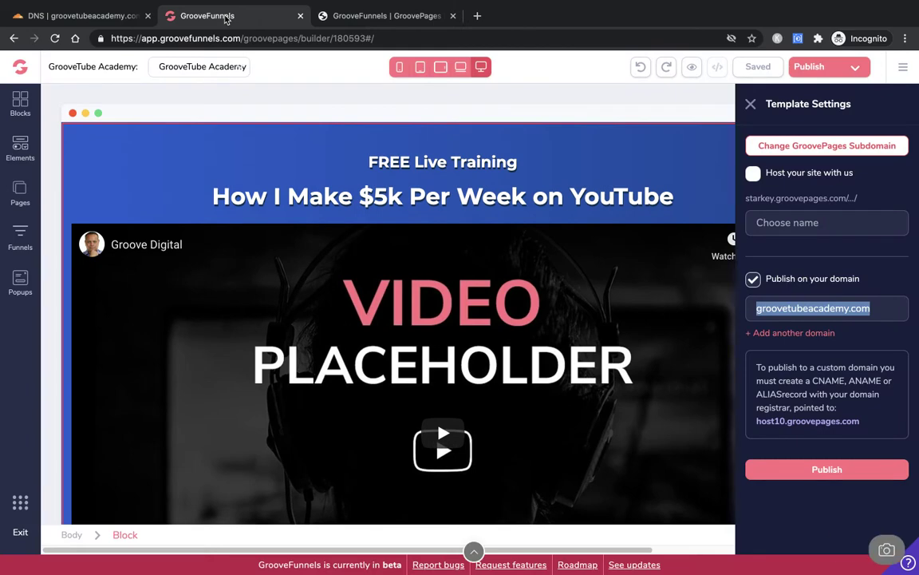
pyautogui.click(83, 20)
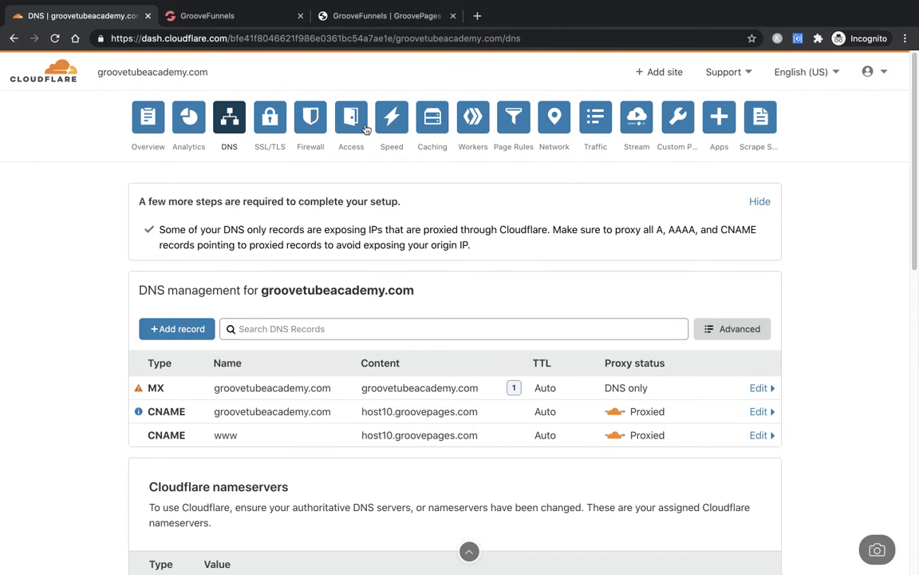
# Show the live groovetubeacademy.com training page in the third browser tab
pyautogui.click(349, 16)
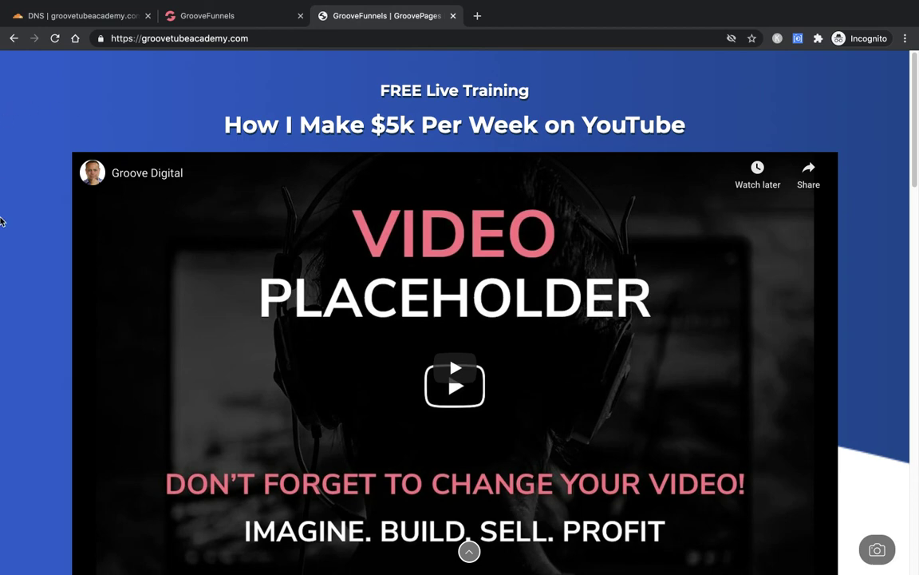
pyautogui.moveTo(470, 559)
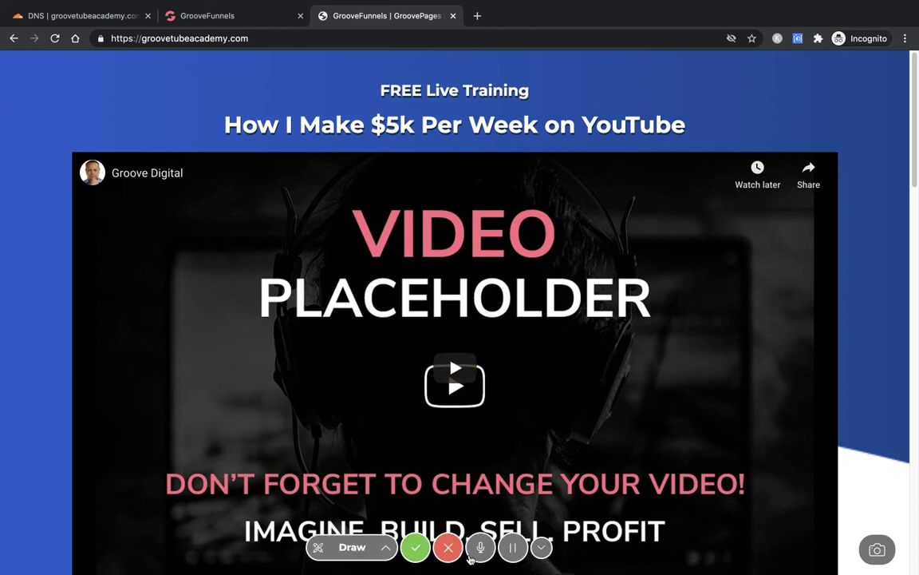